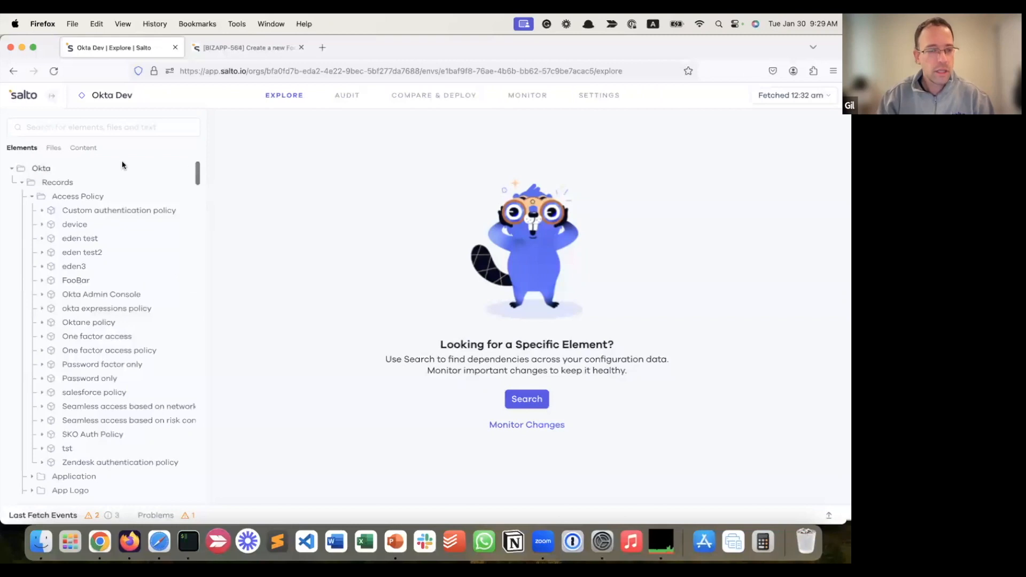
- Collapse the Access Policy folder in the element tree and check the Okta Dev environment's fetch history
click(30, 197)
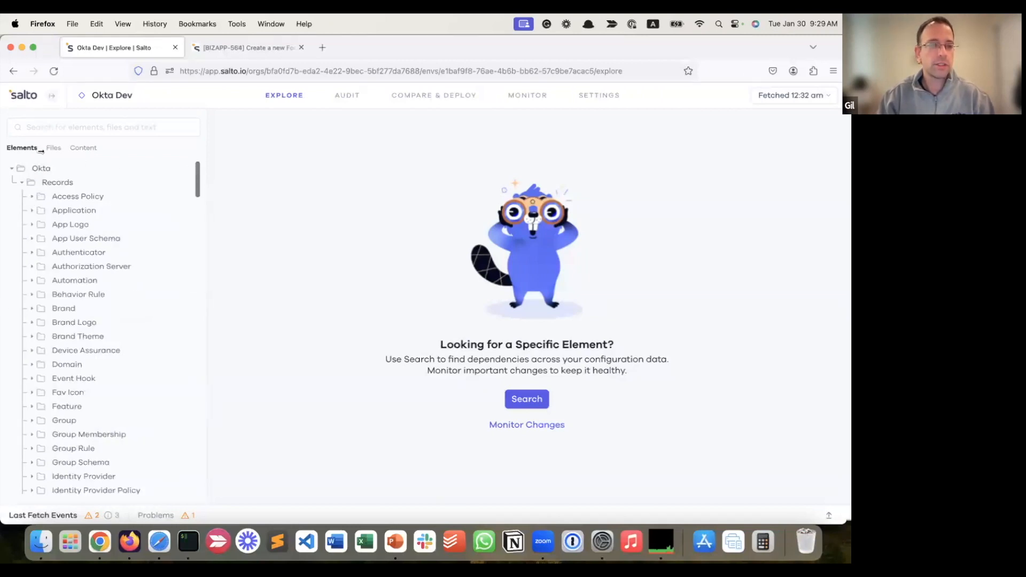
scroll(74, 355, down, 5)
scroll(75, 354, up, 5)
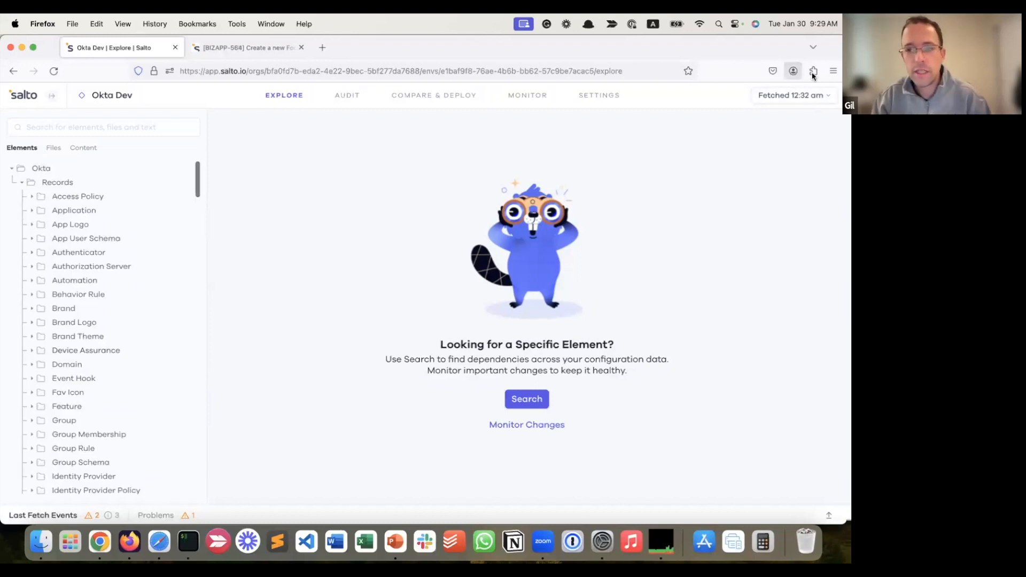
click(820, 96)
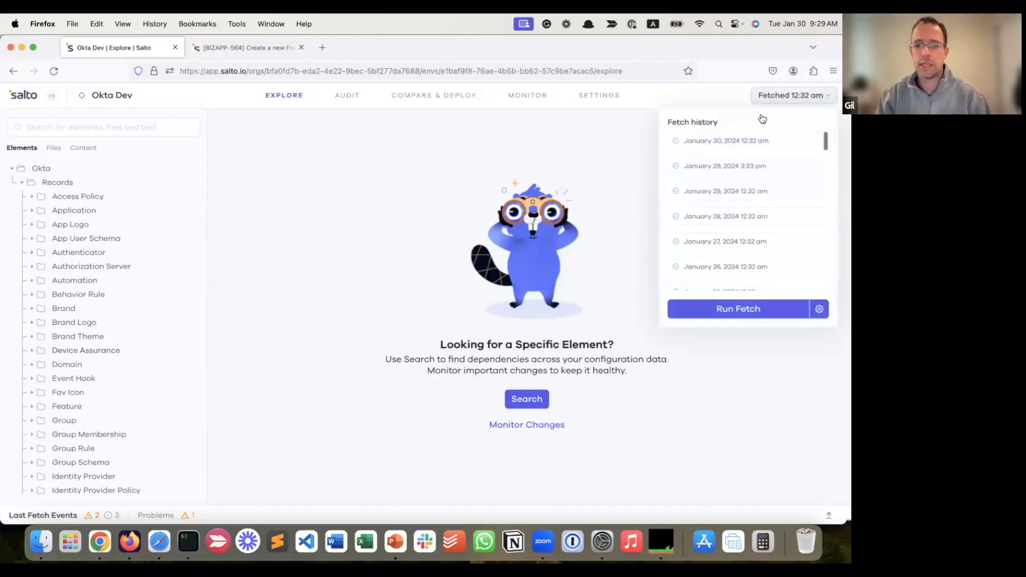
click(813, 99)
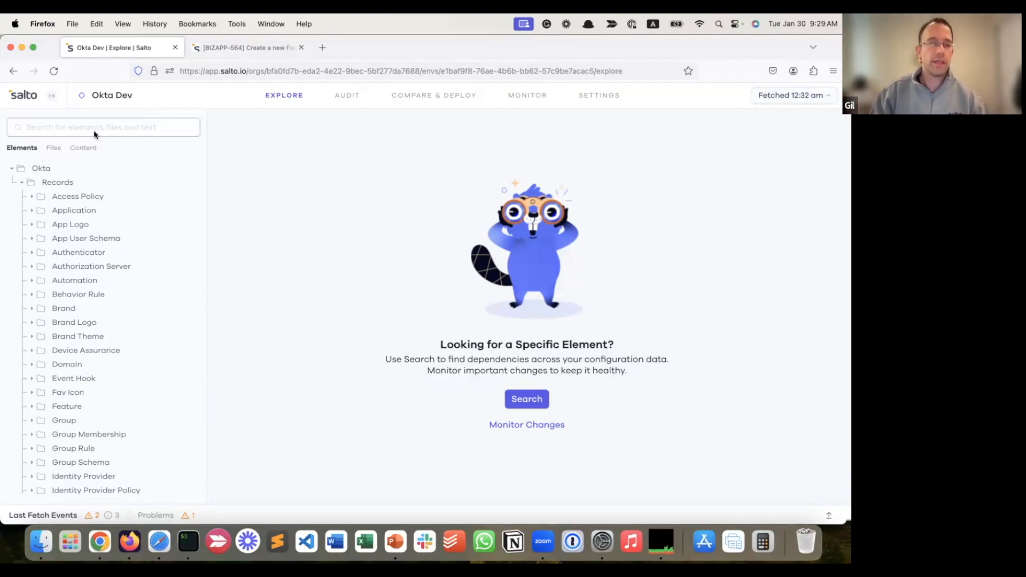
- Look through the Okta record types listed under Records in the element tree
double_click(96, 198)
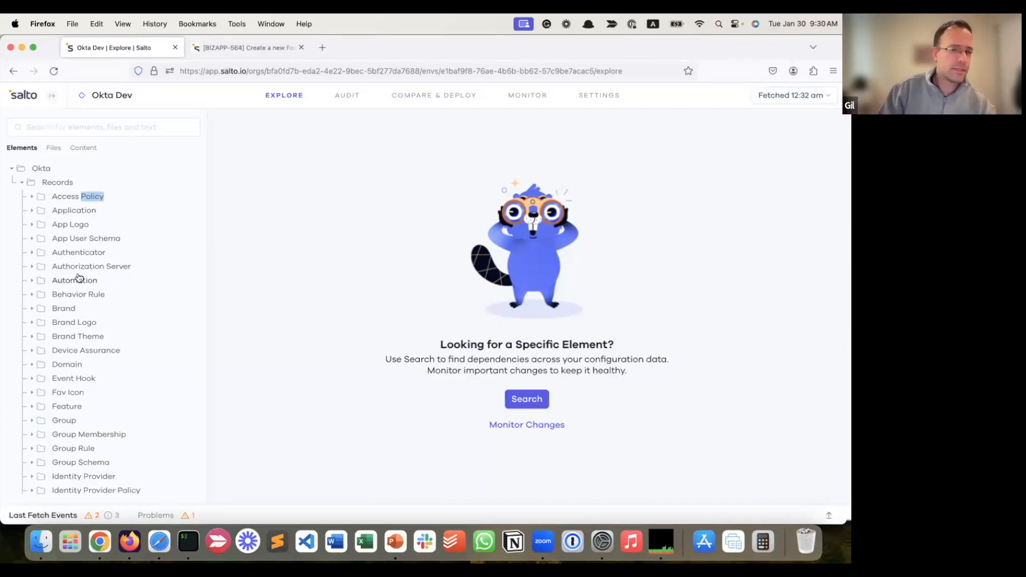
scroll(119, 332, down, 1)
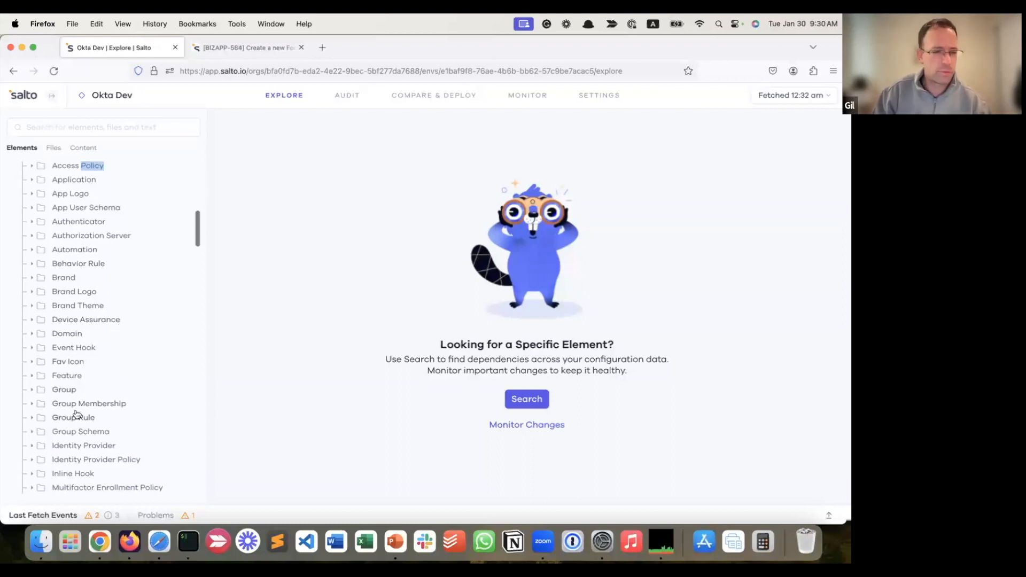
scroll(76, 415, down, 6)
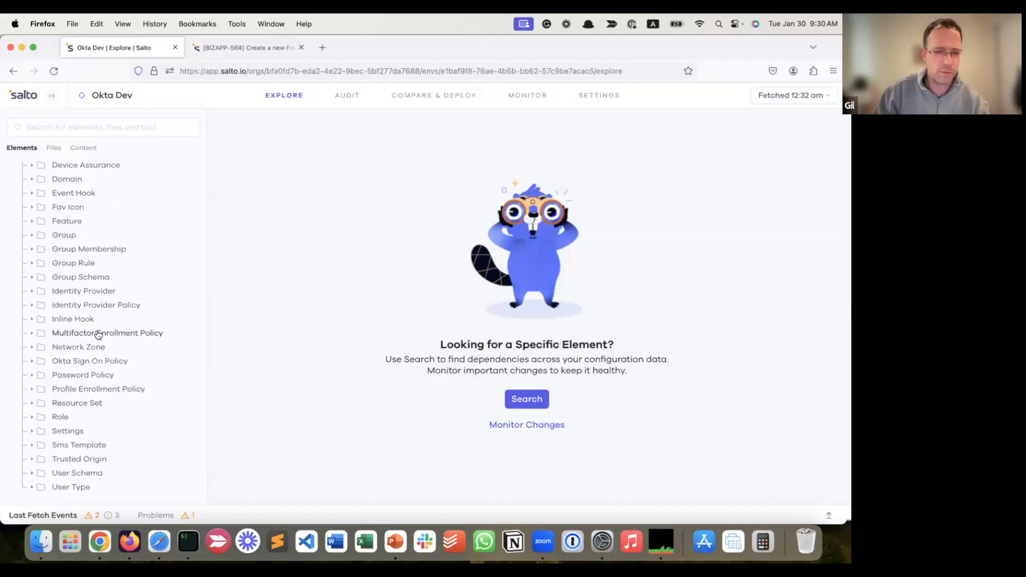
scroll(97, 335, up, 7)
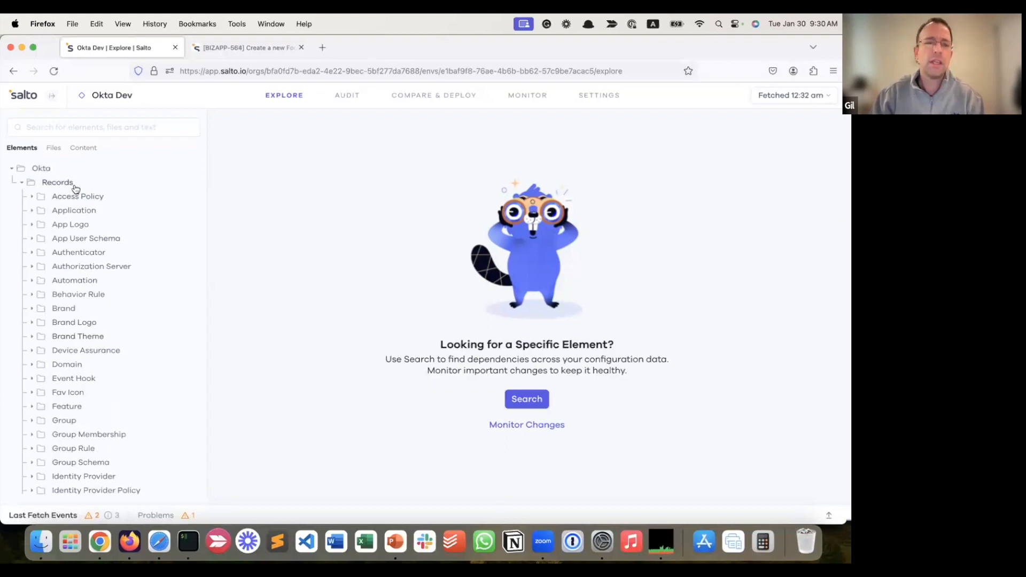
- Open the Custom authentication policy from the Access Policy records and view its NaCl file
click(84, 198)
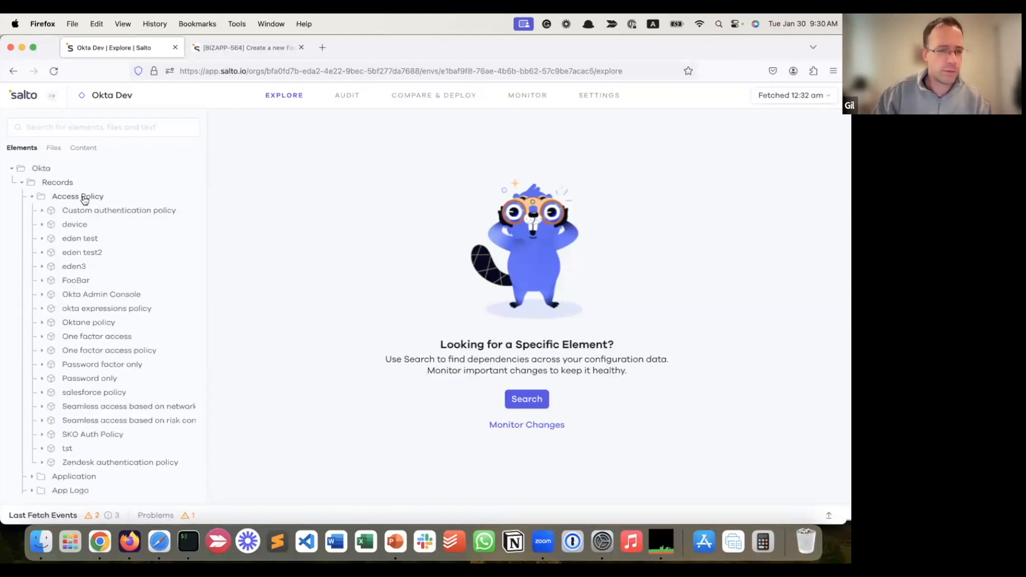
click(132, 214)
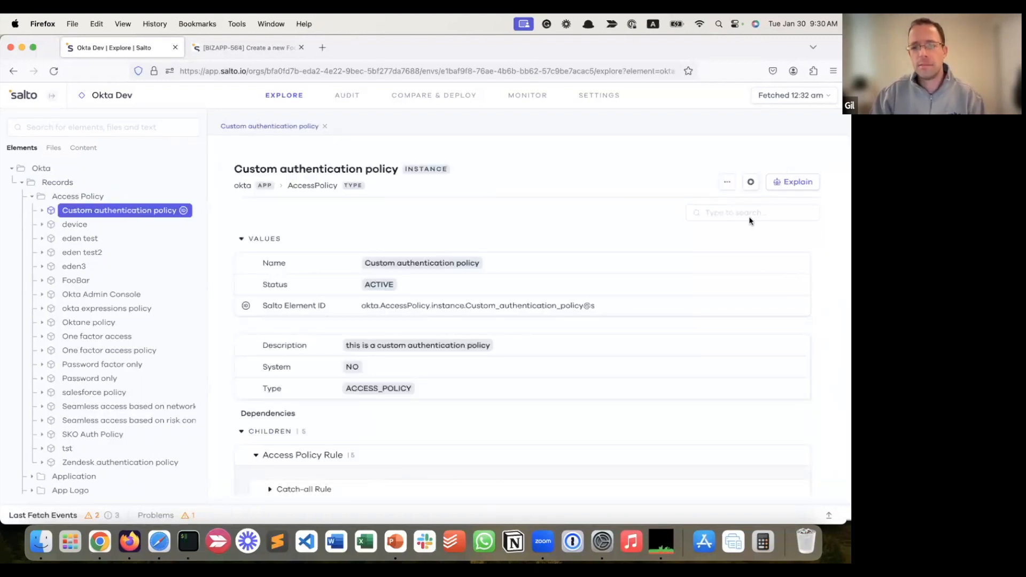
click(727, 182)
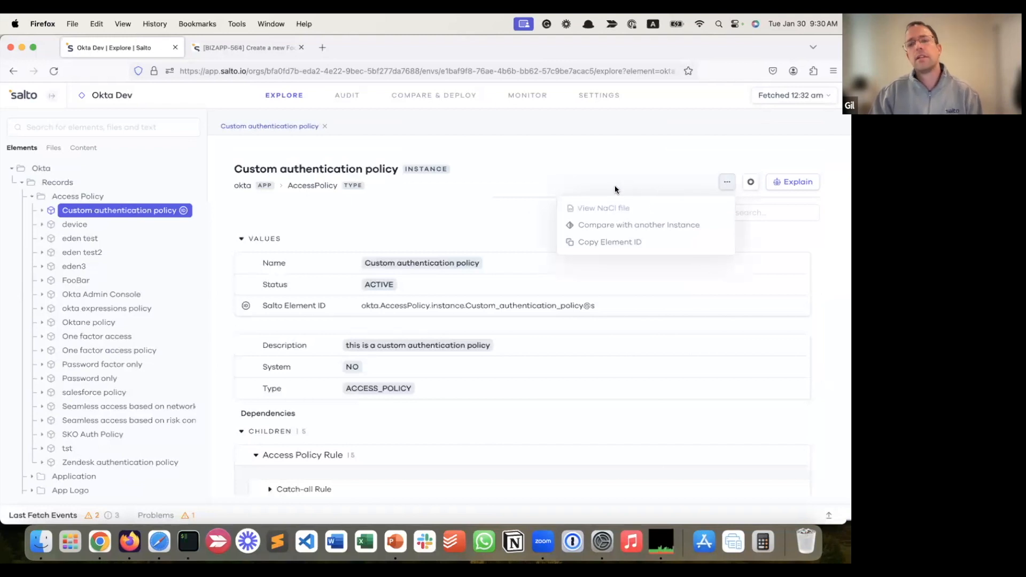
click(603, 209)
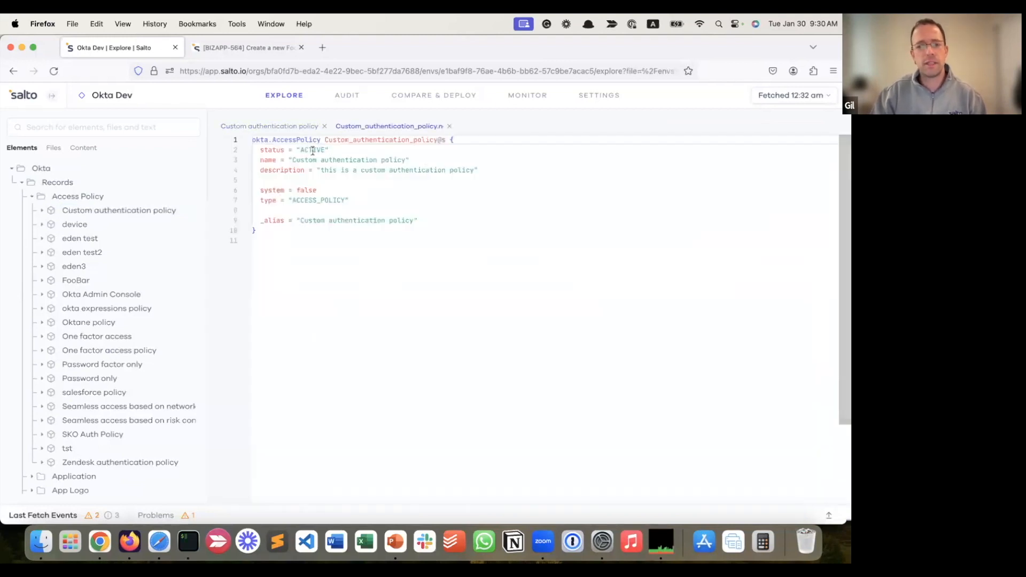
- Return to the Custom authentication policy's details and examine its child access policy rules and the application that uses it
click(286, 126)
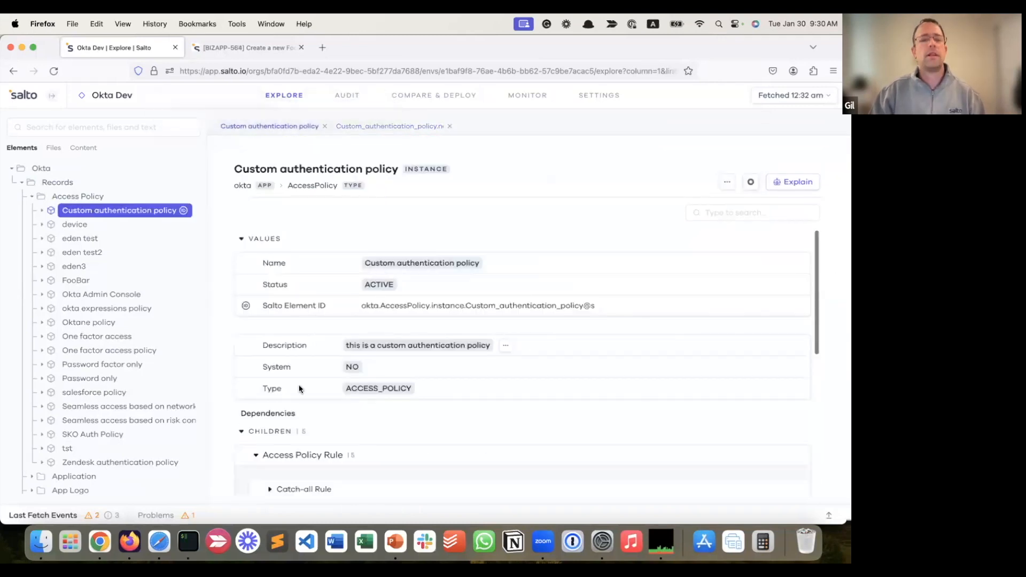
scroll(299, 388, down, 5)
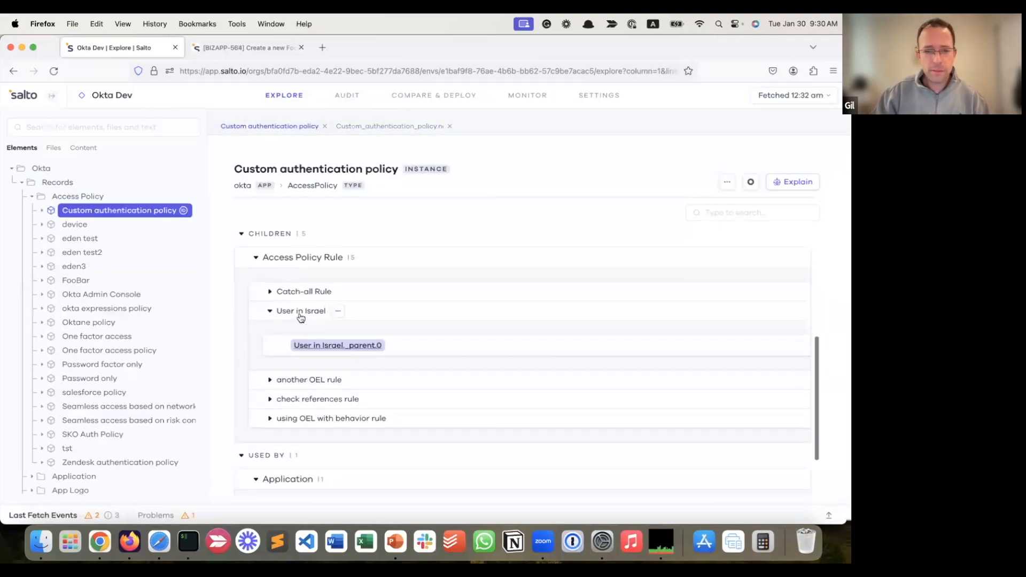
scroll(294, 278, up, 1)
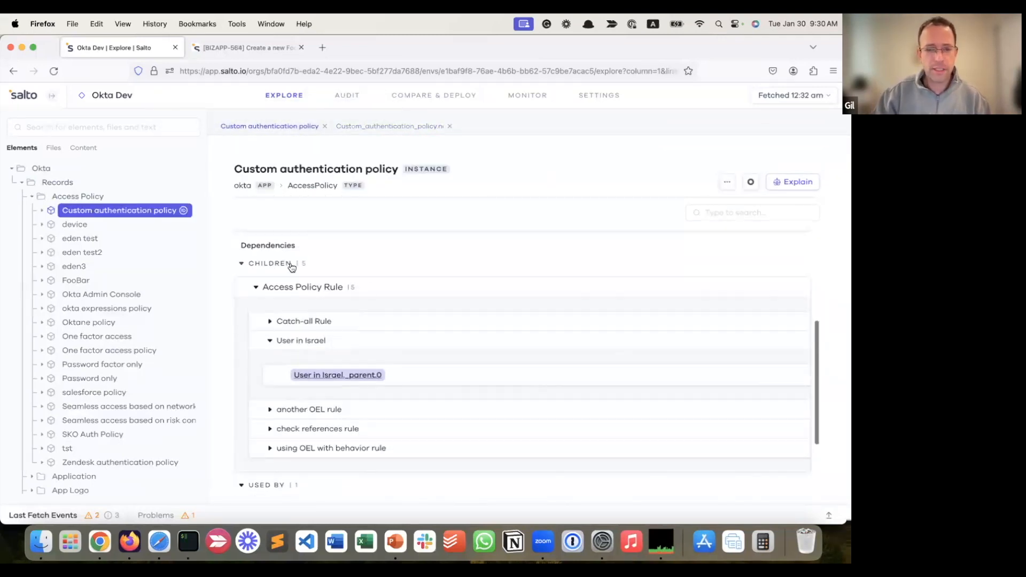
click(255, 290)
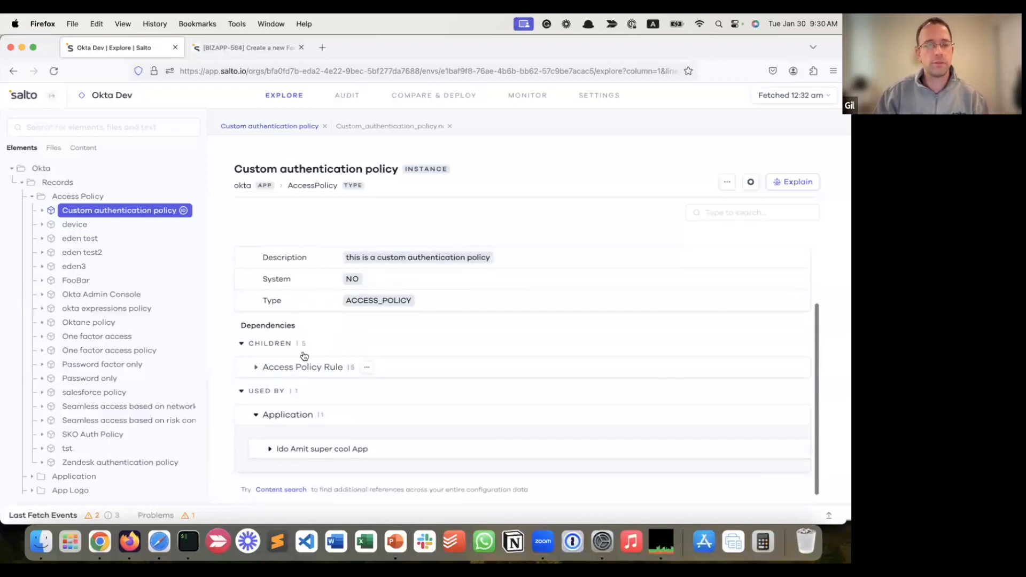
click(256, 367)
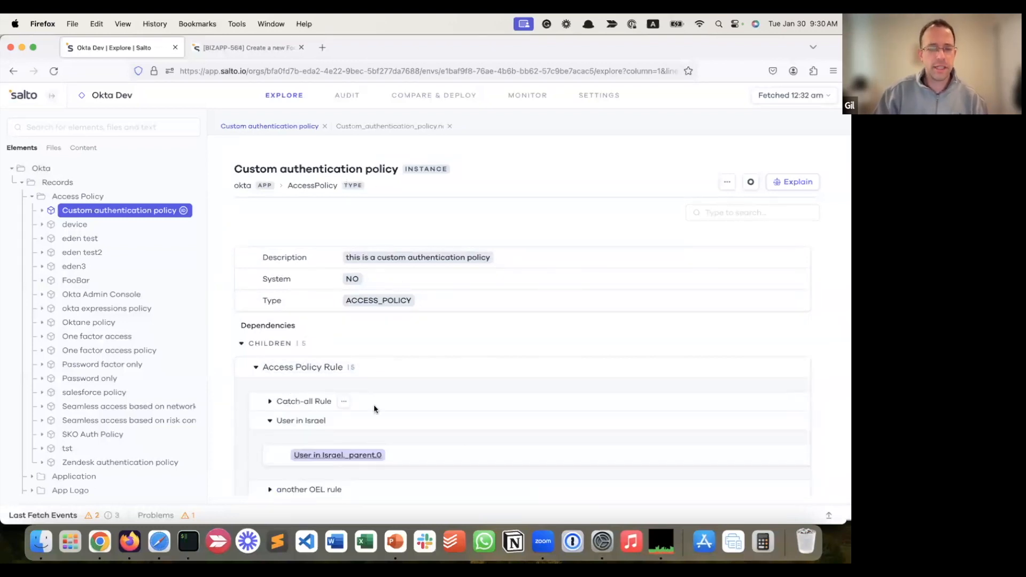
scroll(373, 405, down, 3)
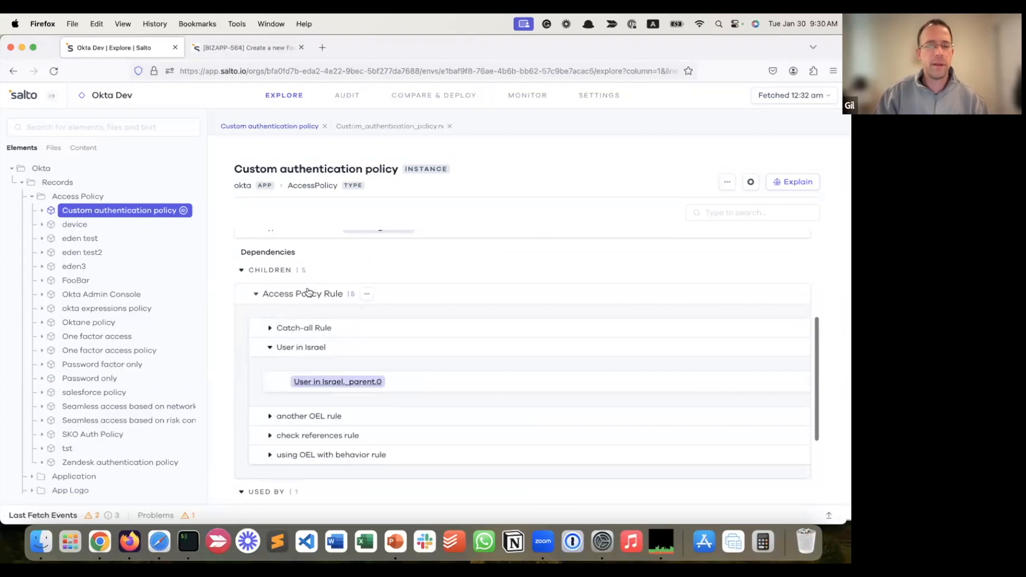
scroll(305, 348, down, 1)
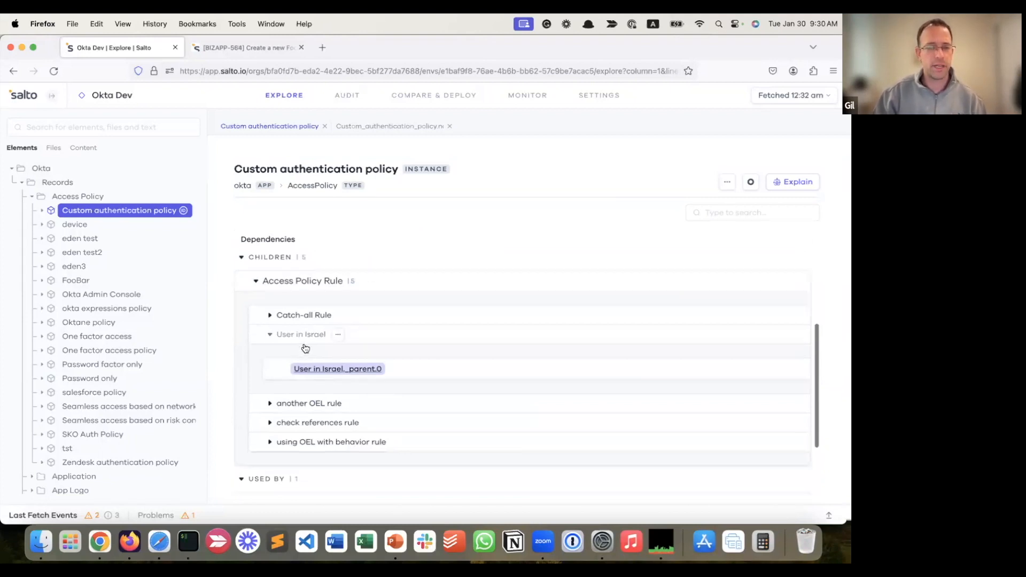
scroll(305, 348, down, 3)
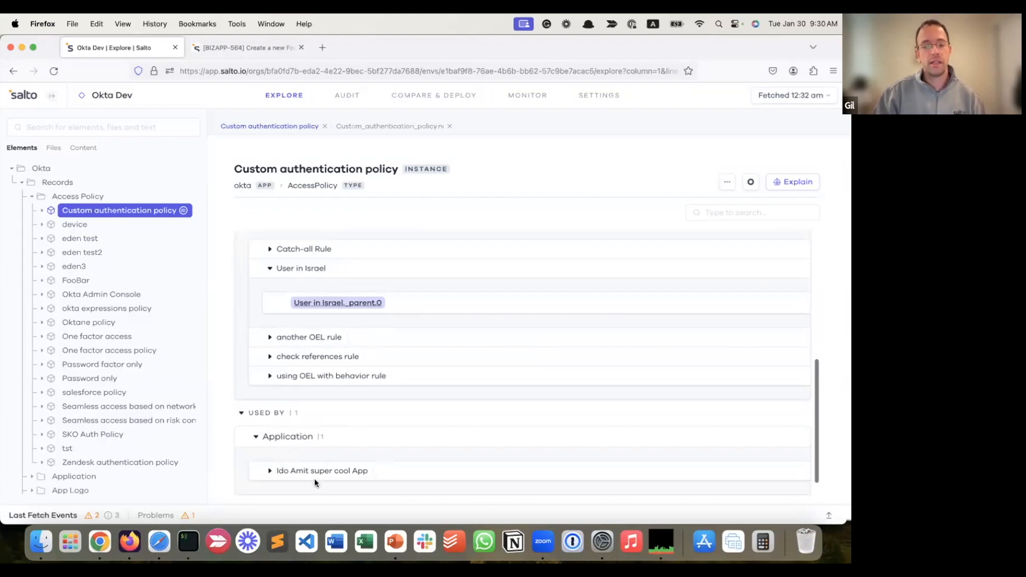
- Open the User in Israel child rule and expand its Actions and Conditions
click(326, 303)
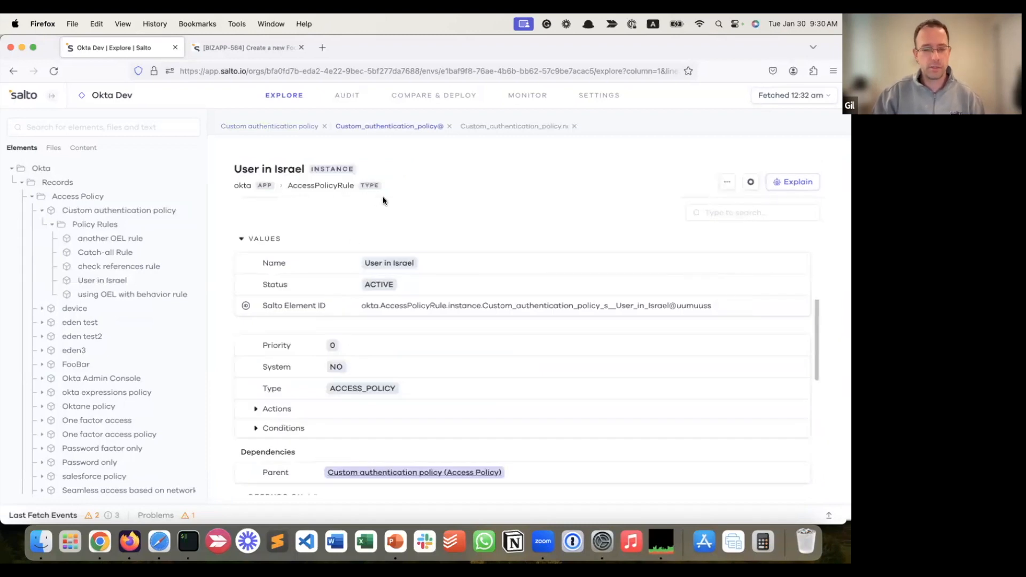
click(286, 409)
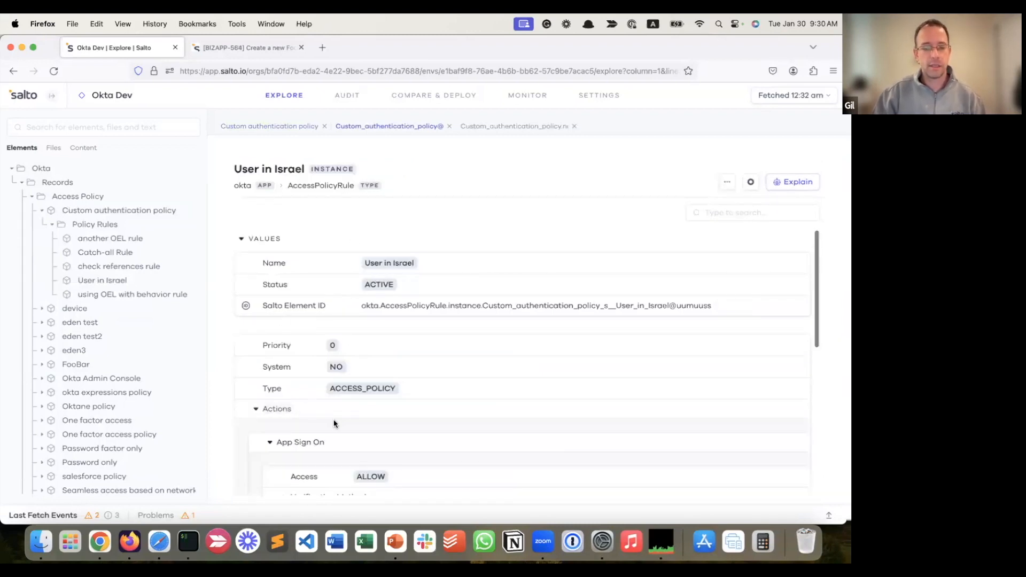
scroll(333, 425, down, 4)
scroll(334, 423, up, 1)
click(292, 359)
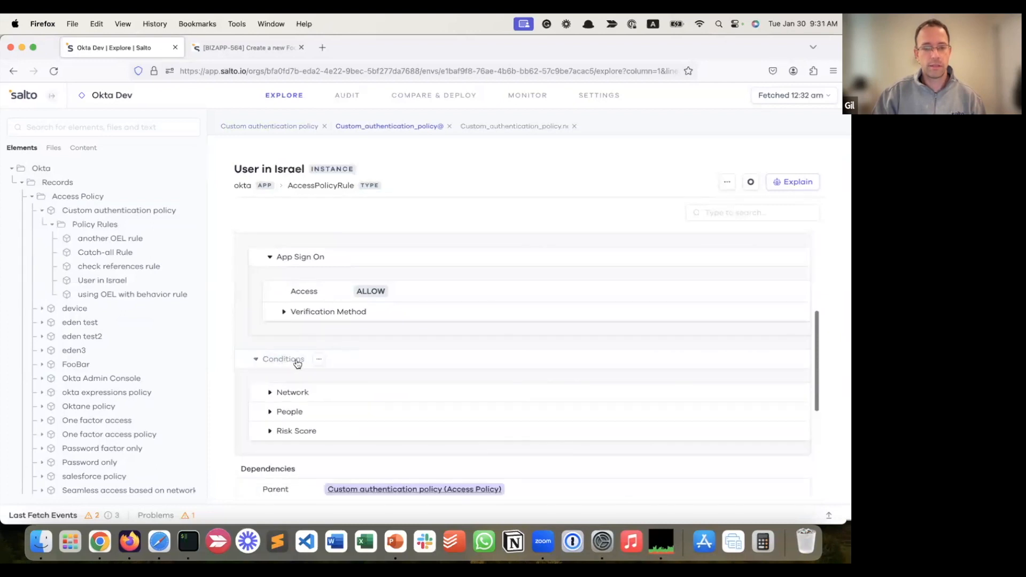
- View the NaCl file of the User in Israel rule and read through its code
scroll(419, 376, up, 6)
click(727, 181)
click(618, 208)
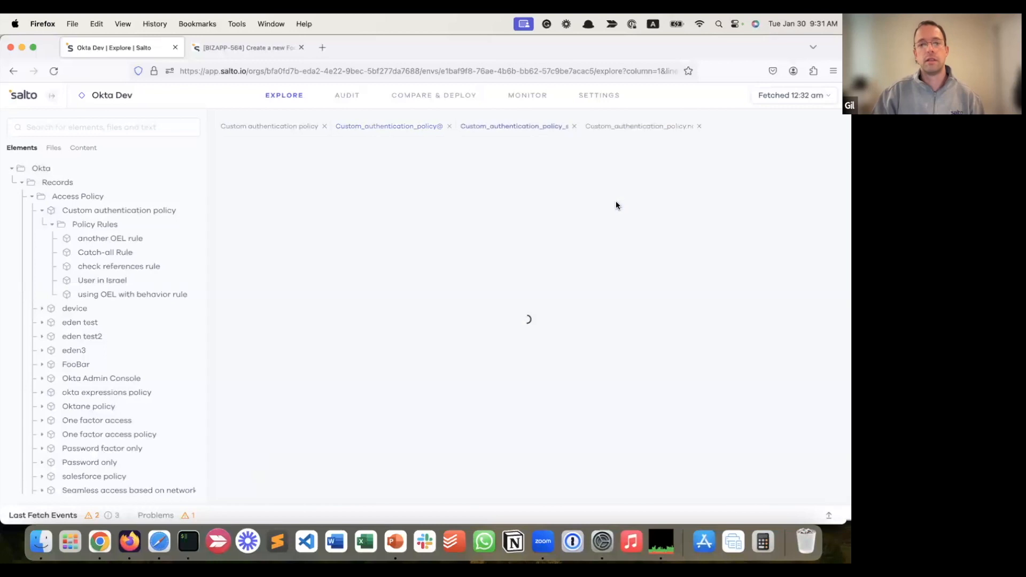
scroll(434, 312, down, 5)
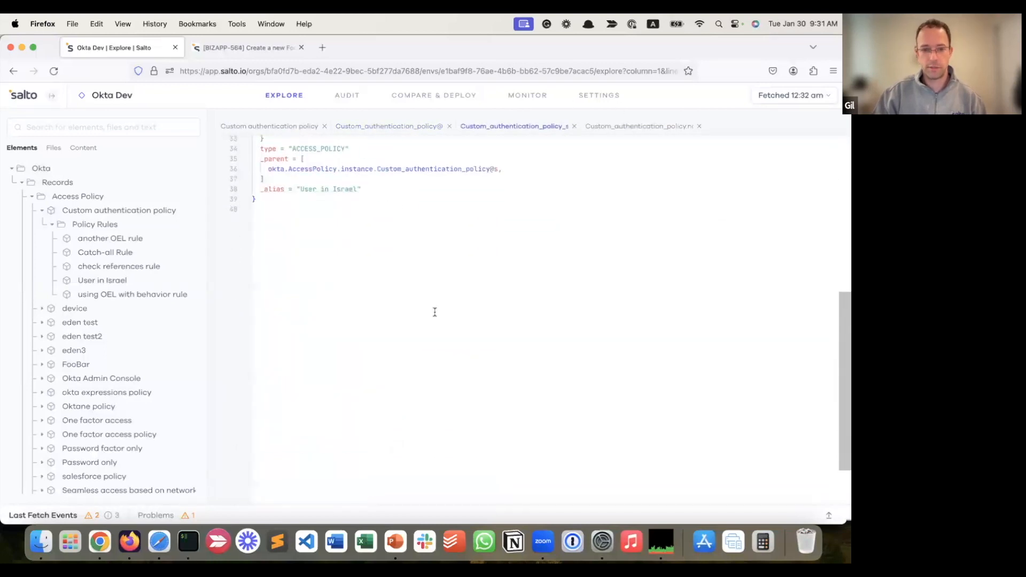
scroll(434, 312, up, 5)
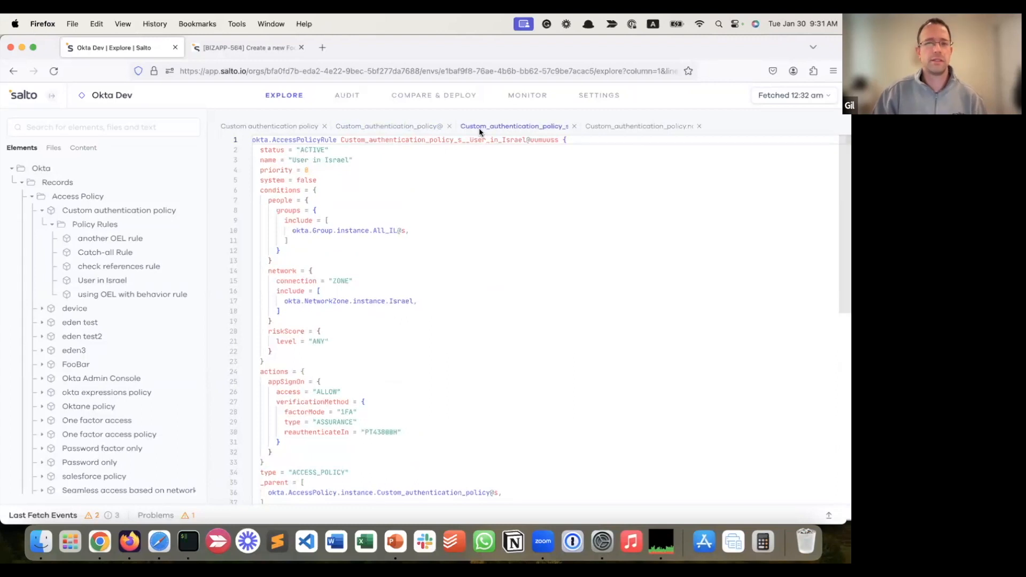
- Return to the User in Israel rule's details and examine the network zone and group it depends on, expanding Group
click(397, 127)
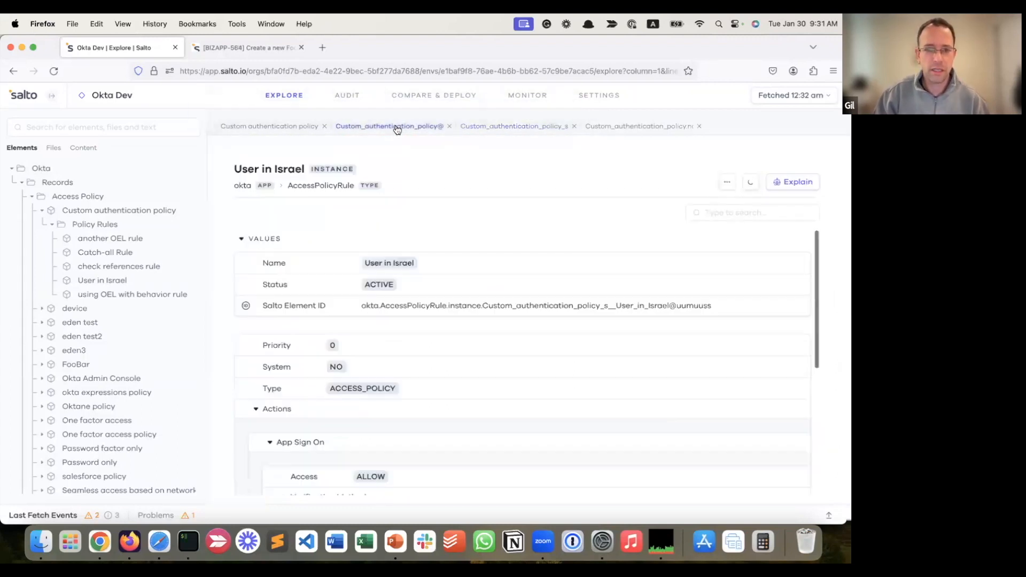
scroll(411, 310, down, 5)
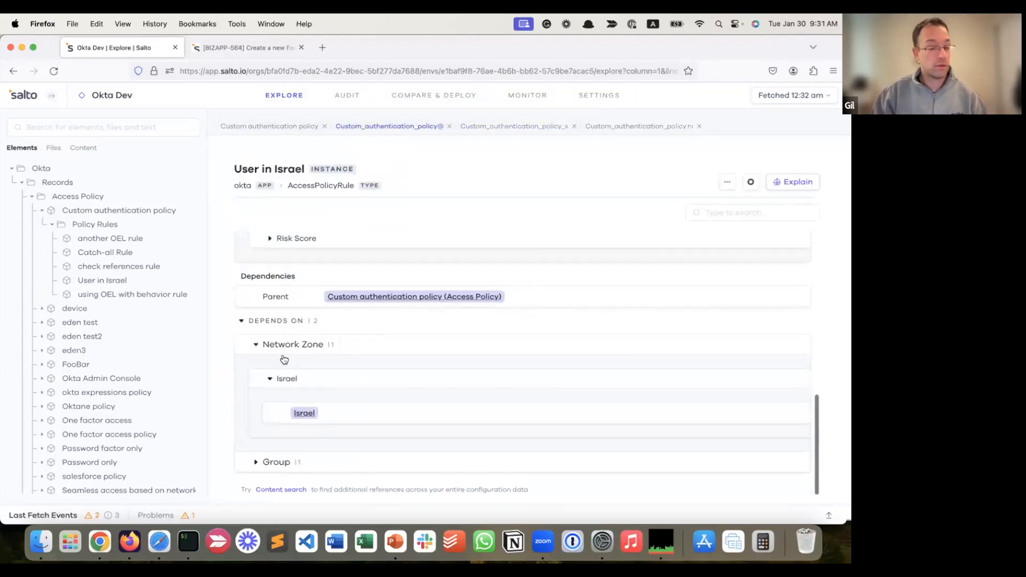
click(255, 463)
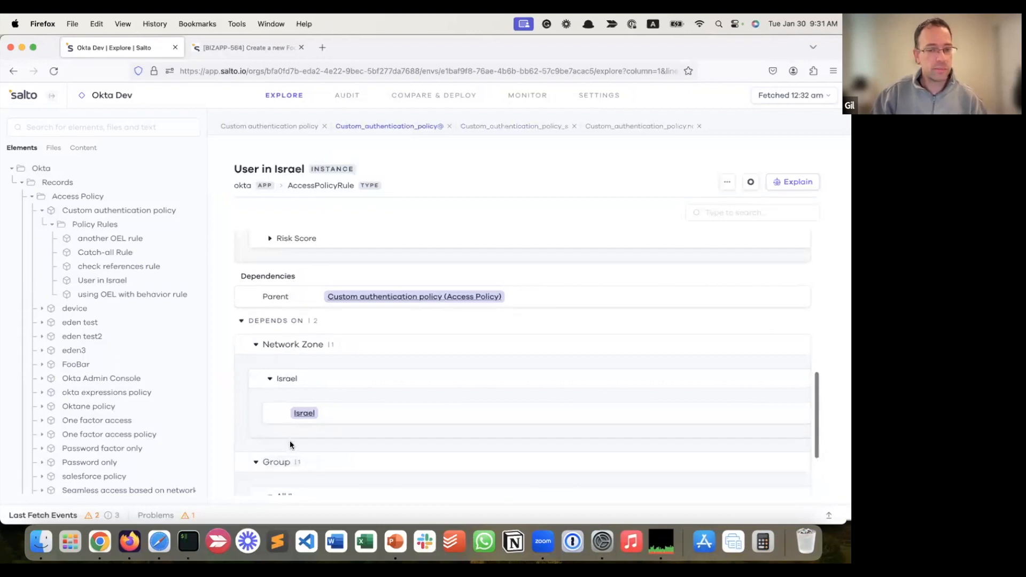
scroll(289, 441, down, 3)
scroll(300, 430, up, 2)
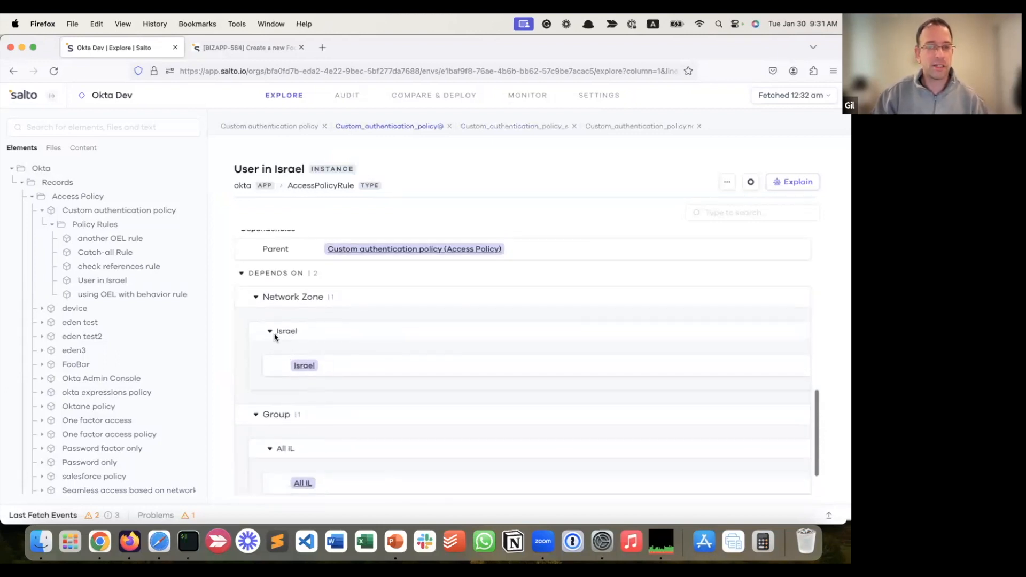
- Open the Israel network zone from the rule's dependencies and examine its gateways and where it is used
click(303, 367)
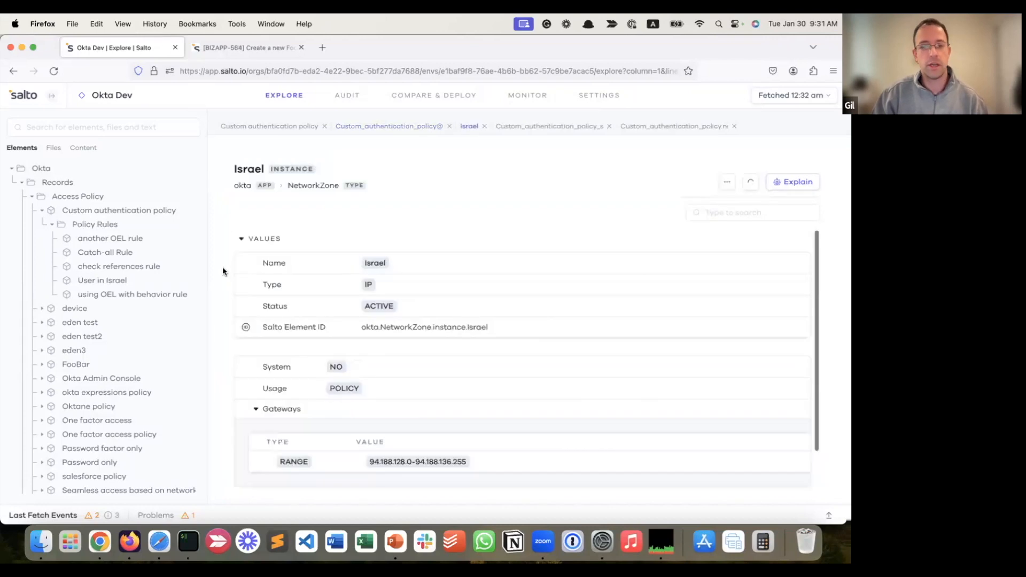
scroll(394, 397, down, 1)
scroll(394, 399, down, 4)
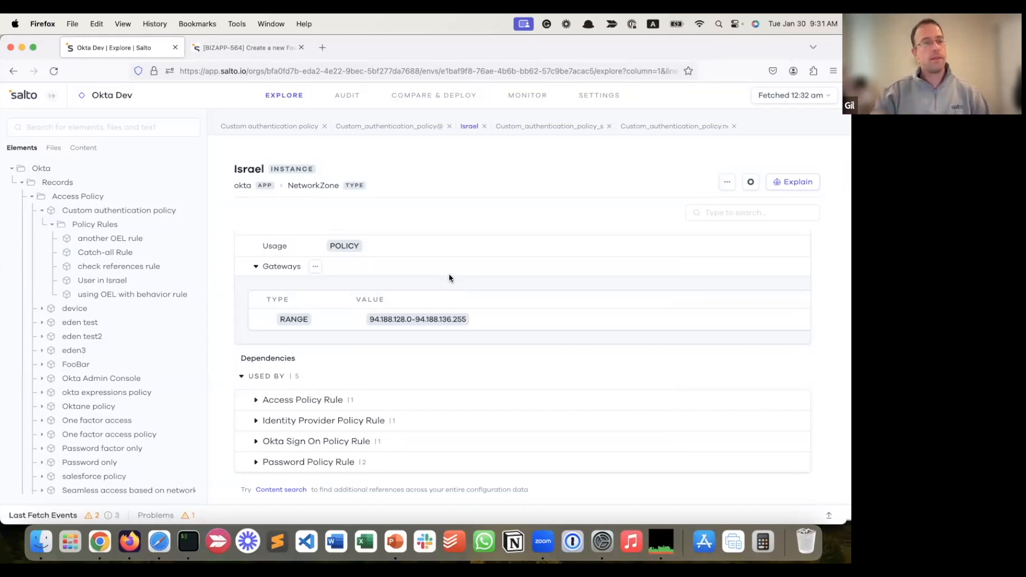
click(32, 198)
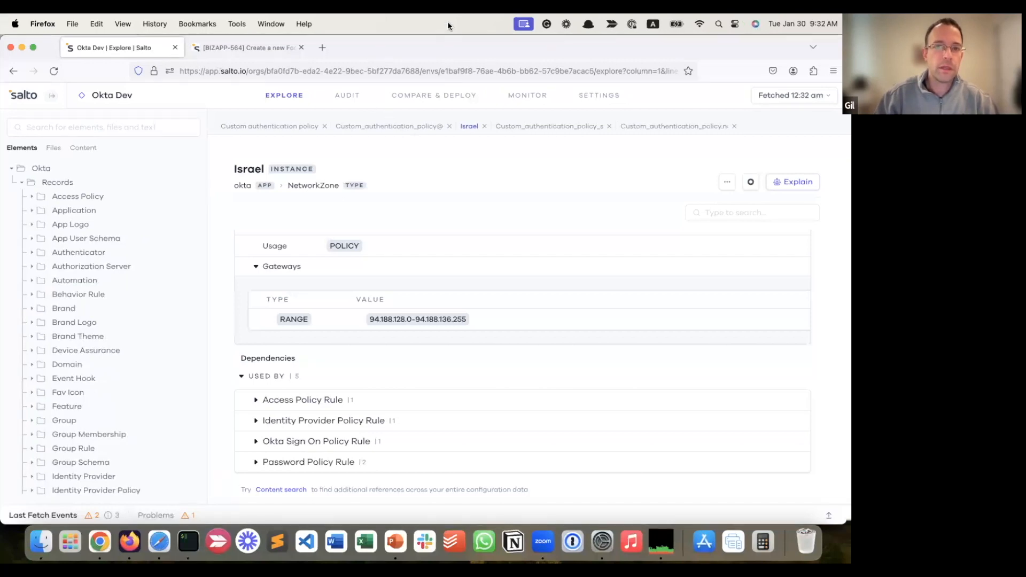
click(31, 198)
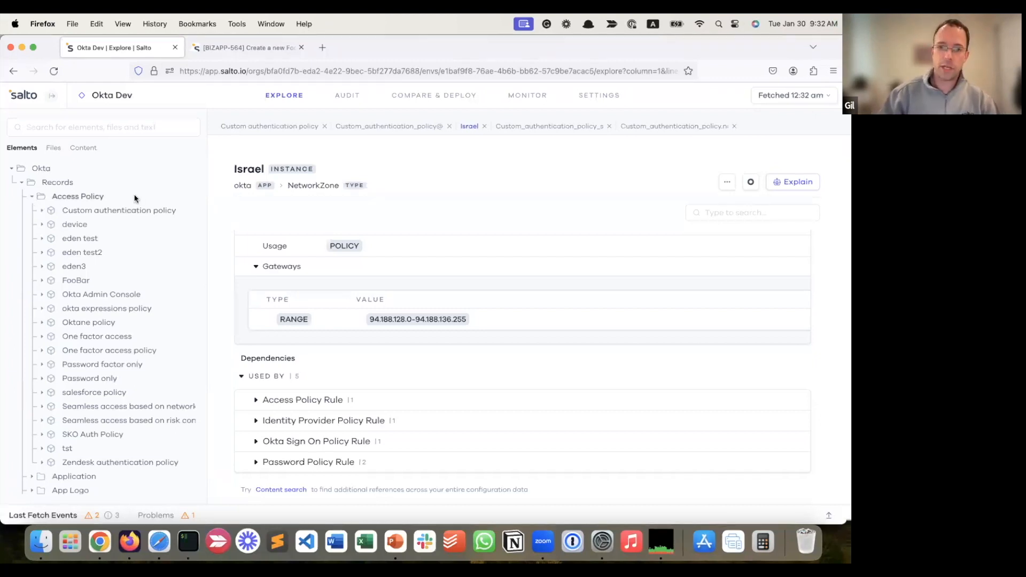
- Switch to the Jira issue BIZAPP-564, "Create a new FooBar Access Policy"
click(210, 48)
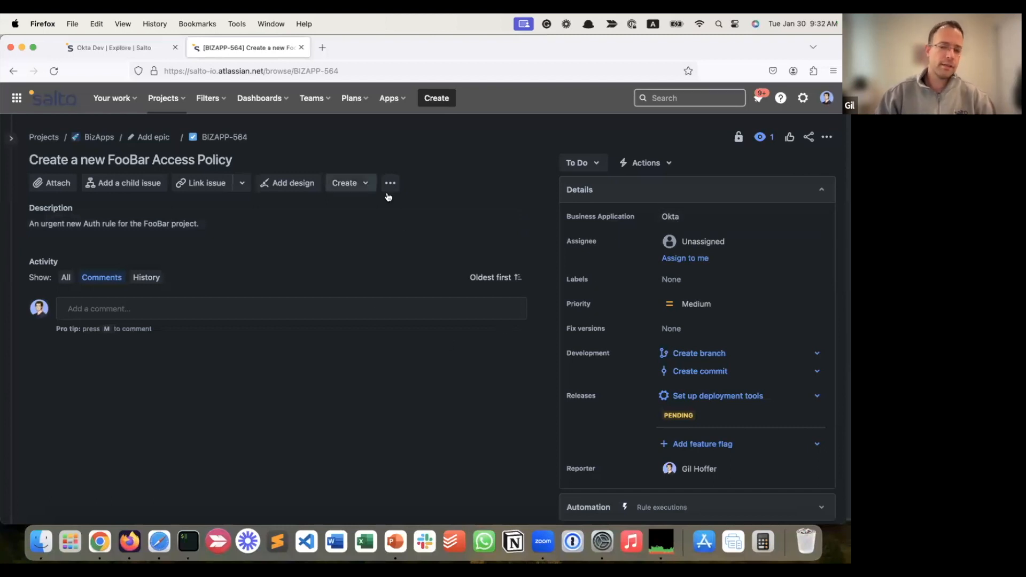
- Return to Salto's Okta Dev environment, open its deployments and choose the option to compare environments and deploy
click(130, 48)
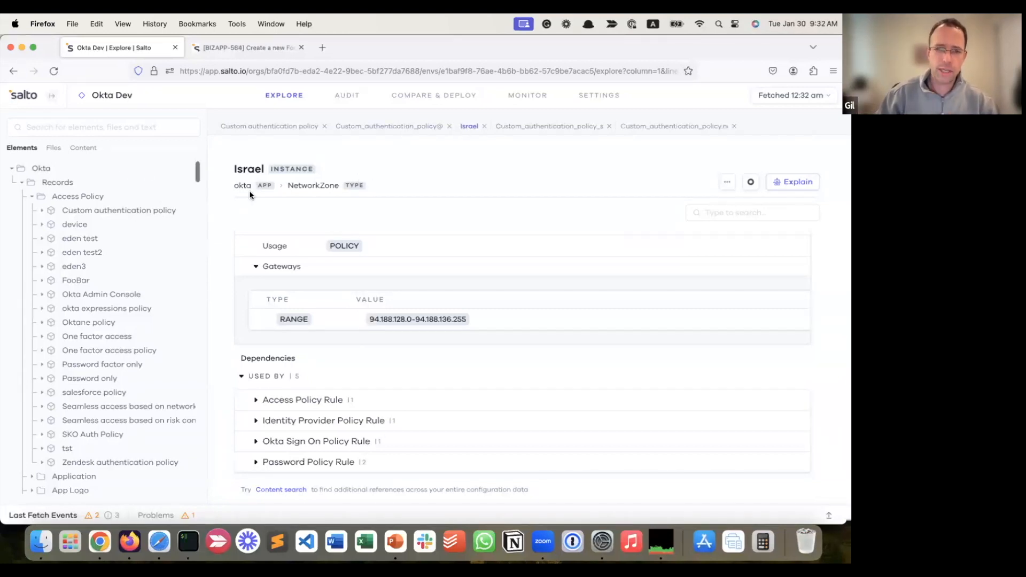
click(441, 97)
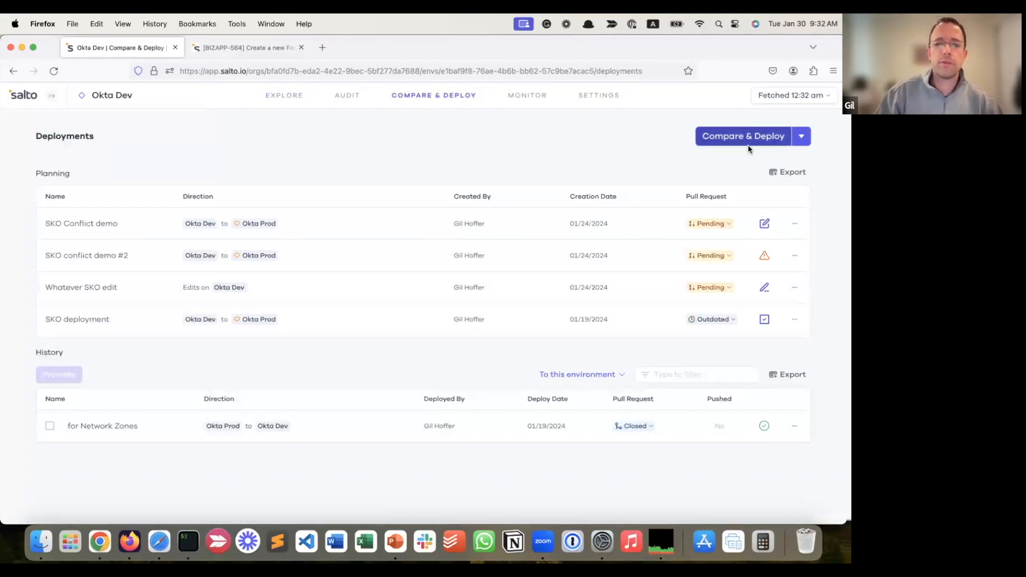
click(807, 142)
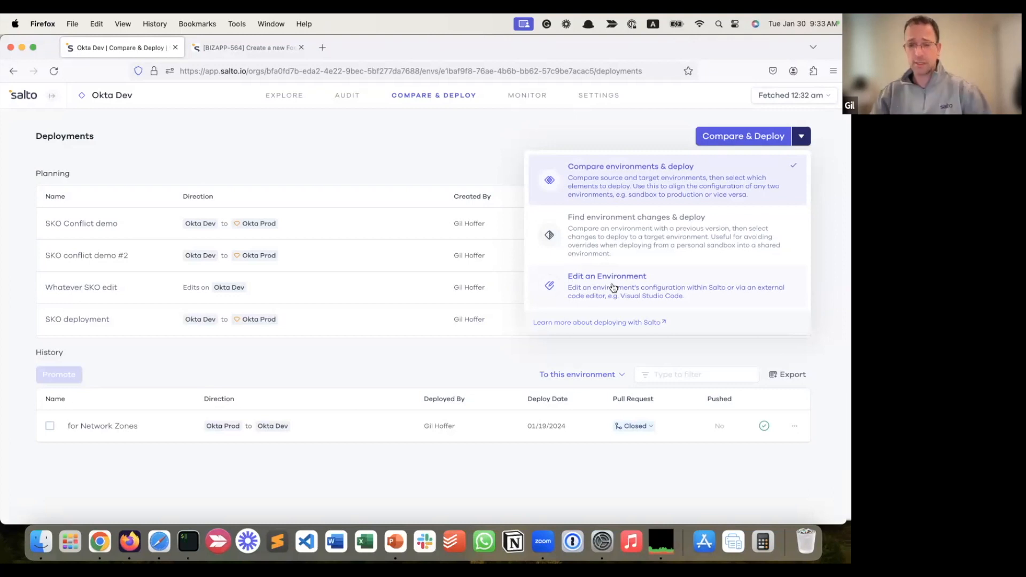
click(647, 167)
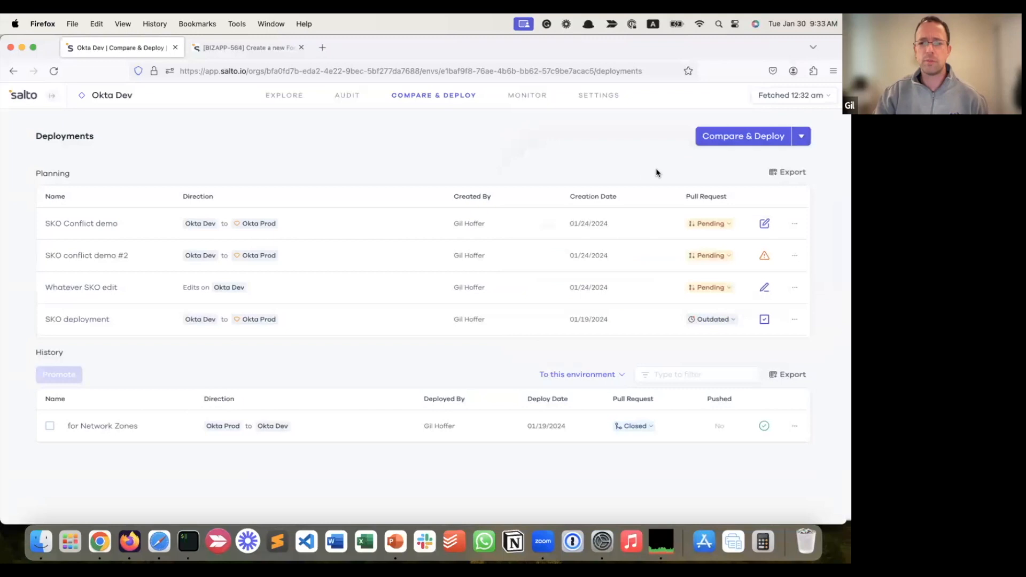
- Start a new Compare & Deploy with Okta Dev as the source and Okta Prod as the target
click(743, 136)
click(540, 281)
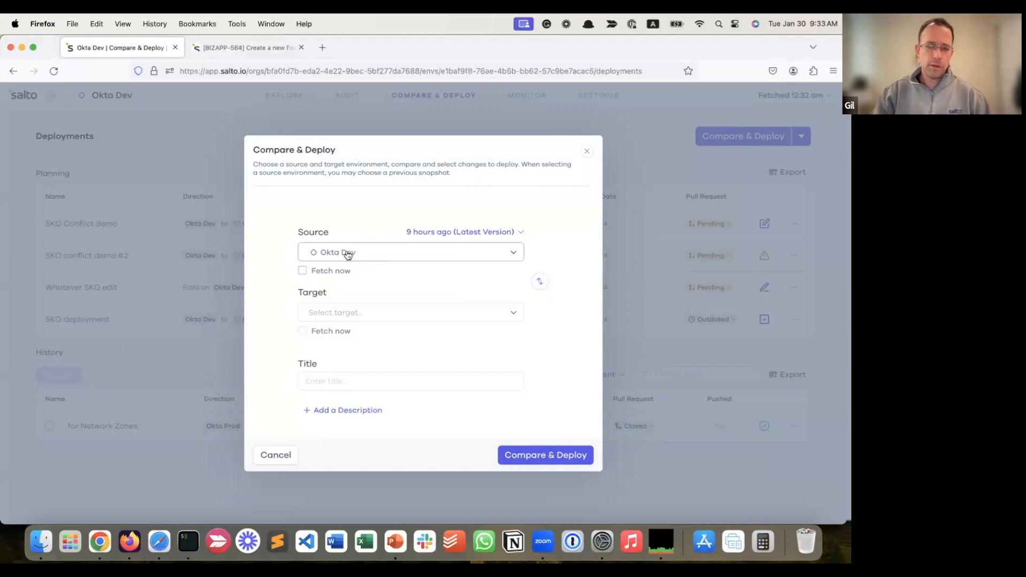
click(358, 313)
text(okta pro)
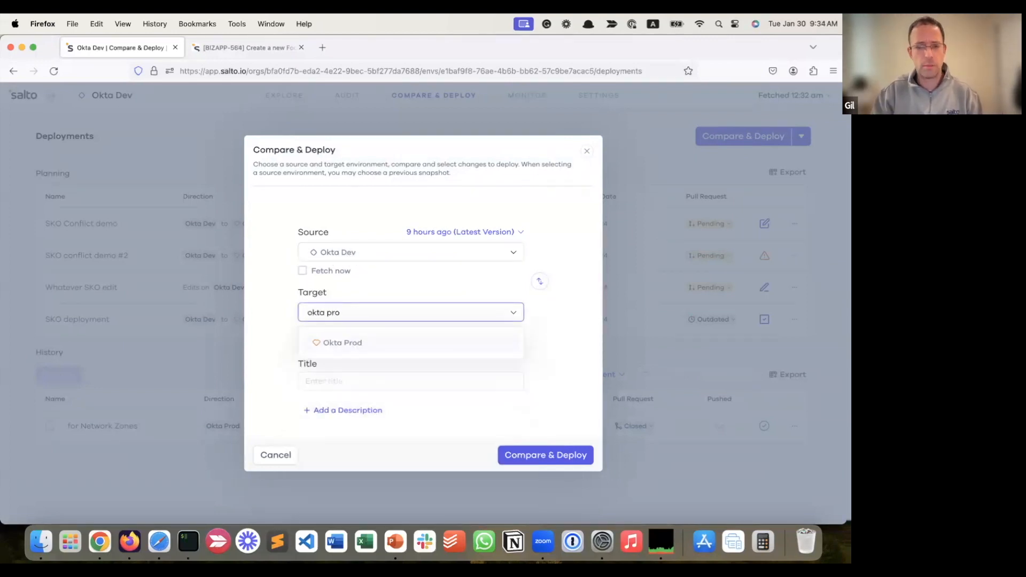
click(338, 342)
- Title the deployment "FooBar deployment BIZAPP-564" and run the comparison
click(334, 381)
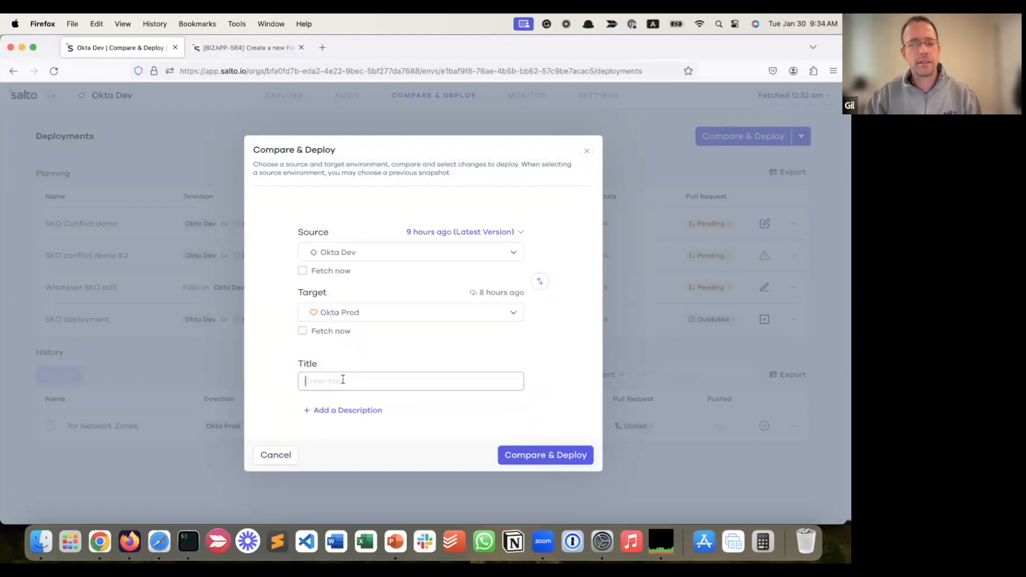
text(FooB)
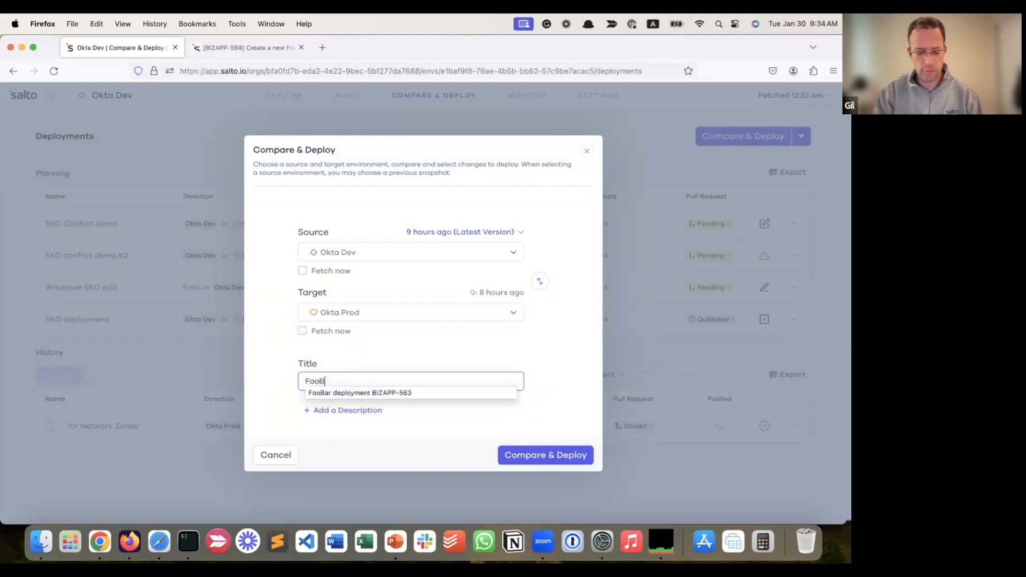
text(ar deploym)
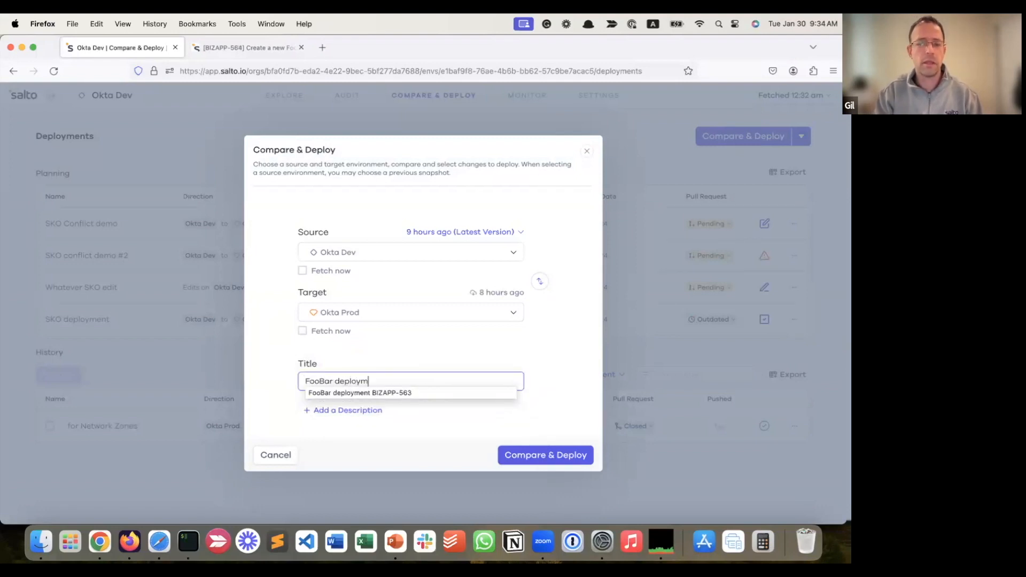
text(ent BIZA)
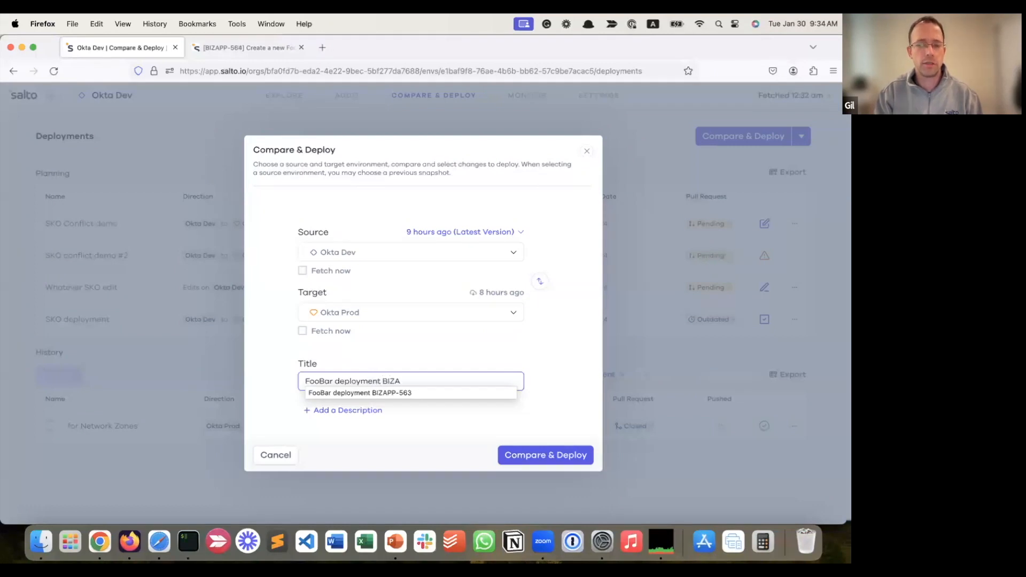
text(PP-564)
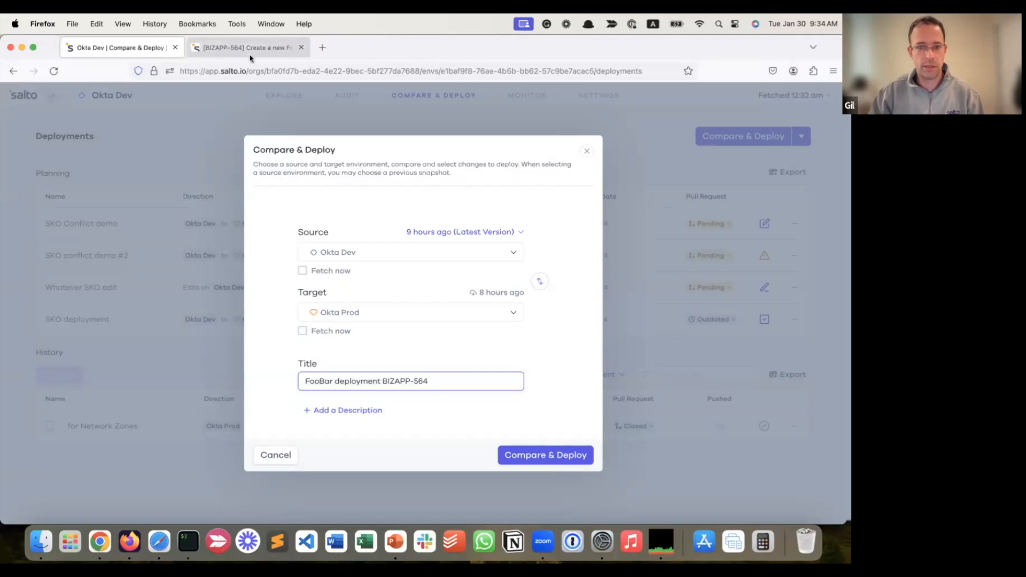
click(545, 455)
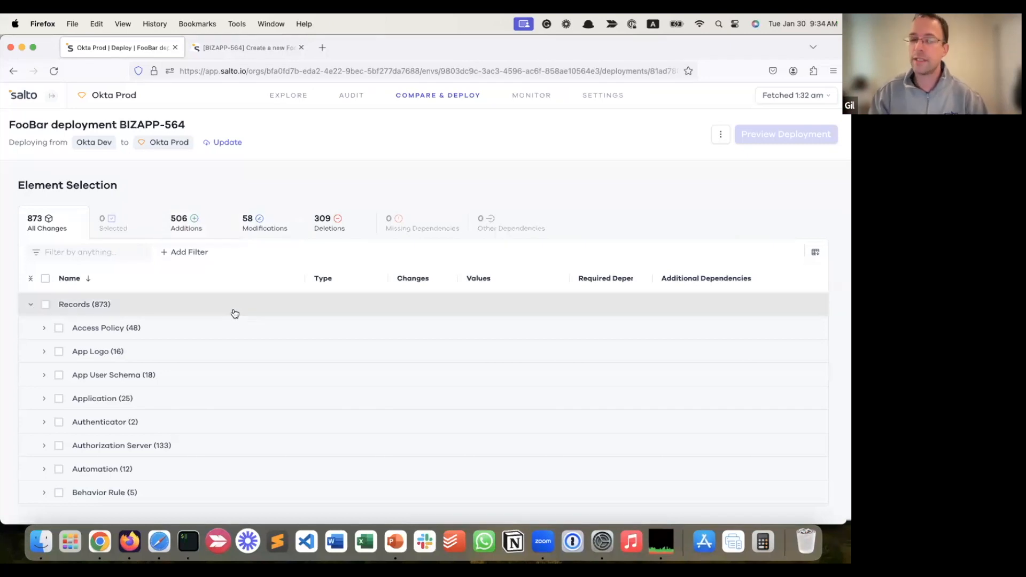
- Review the additions and modifications, and open "another OEL rule" among the modified policy rules of Custom Authentication Policy
click(190, 229)
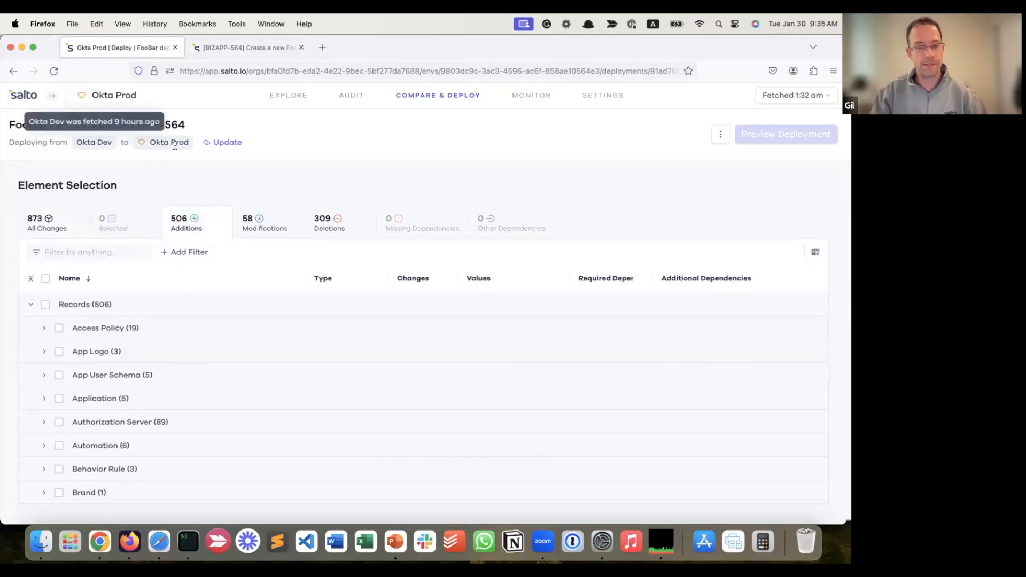
click(260, 227)
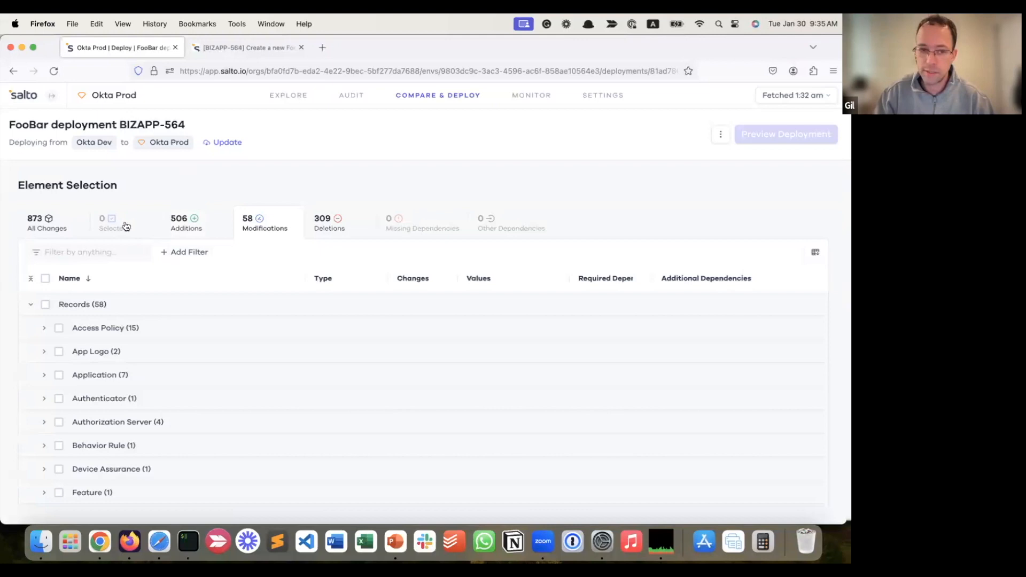
click(113, 330)
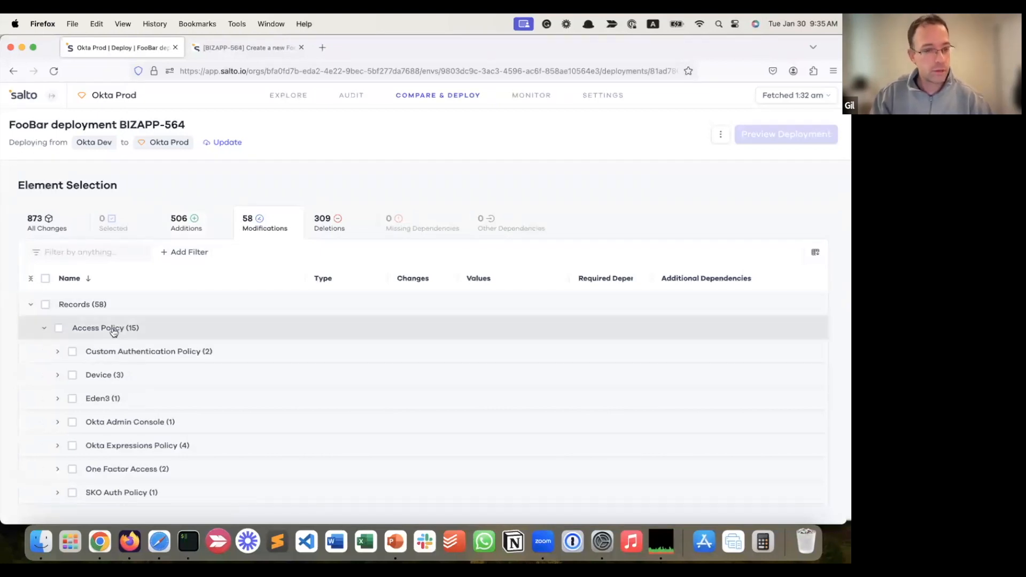
click(165, 353)
click(133, 377)
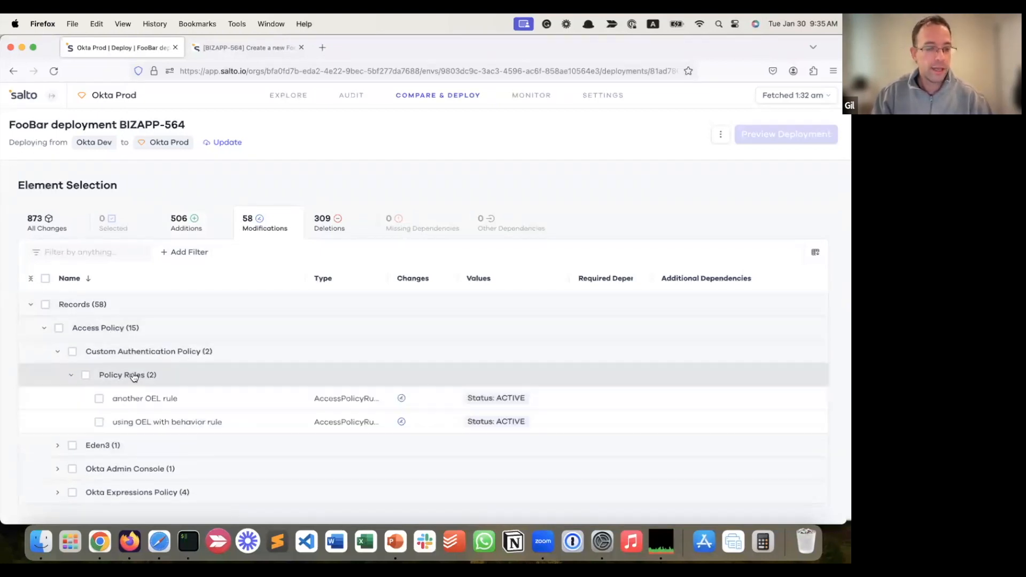
click(170, 400)
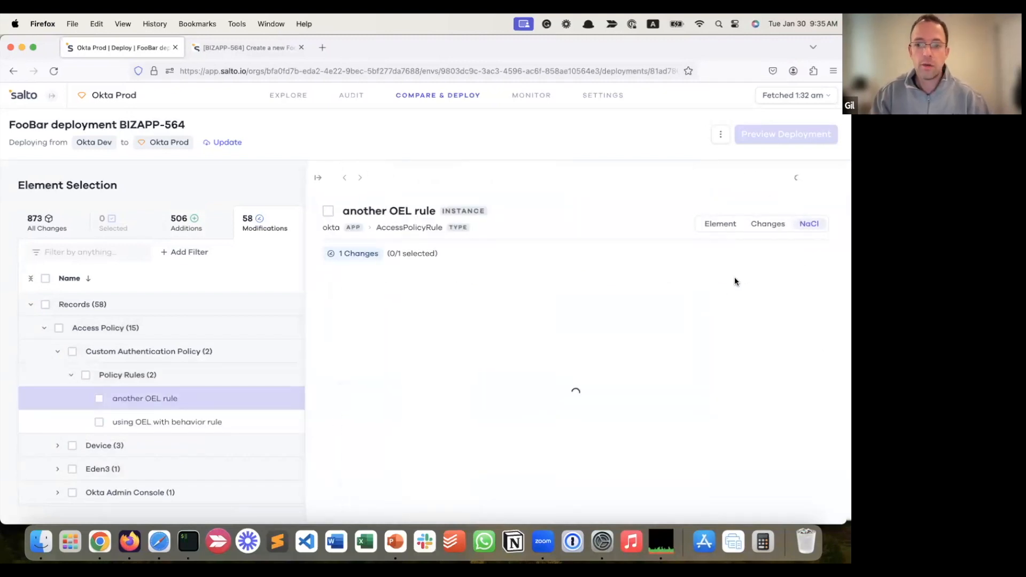
- Examine the changes to "another OEL rule" in its element values and in the NaCl code comparison
click(722, 223)
scroll(567, 389, down, 1)
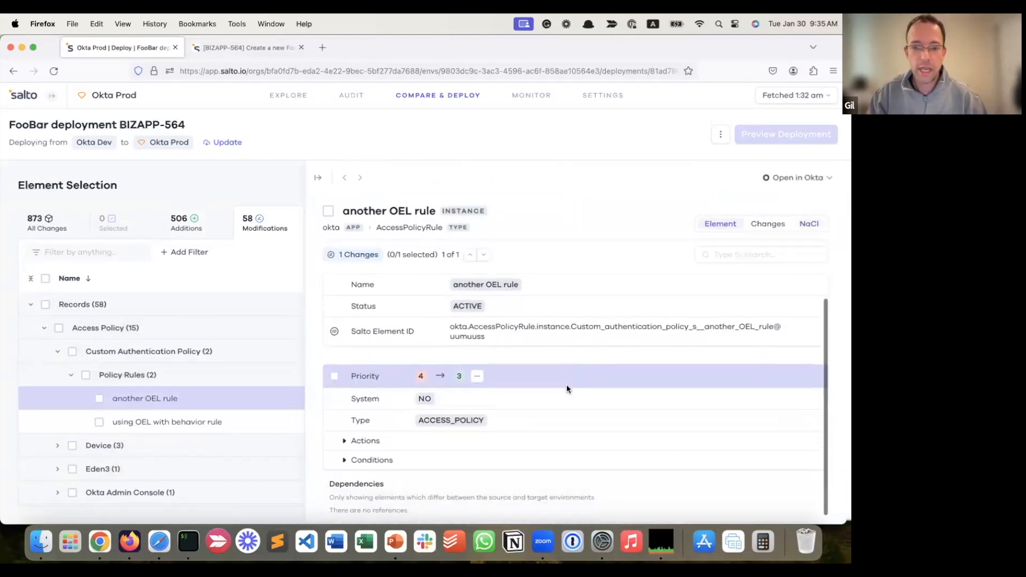
scroll(568, 389, up, 1)
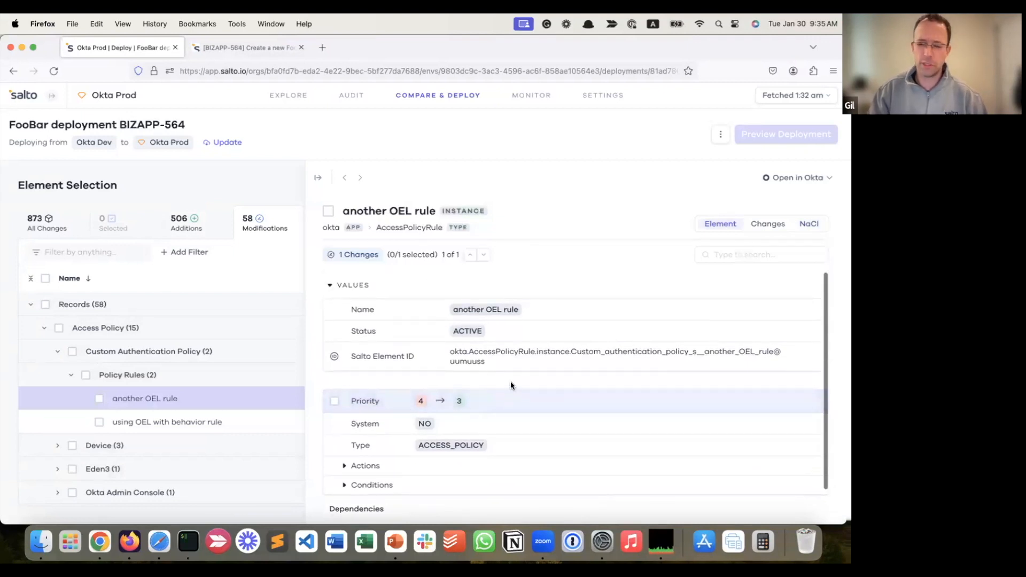
click(802, 224)
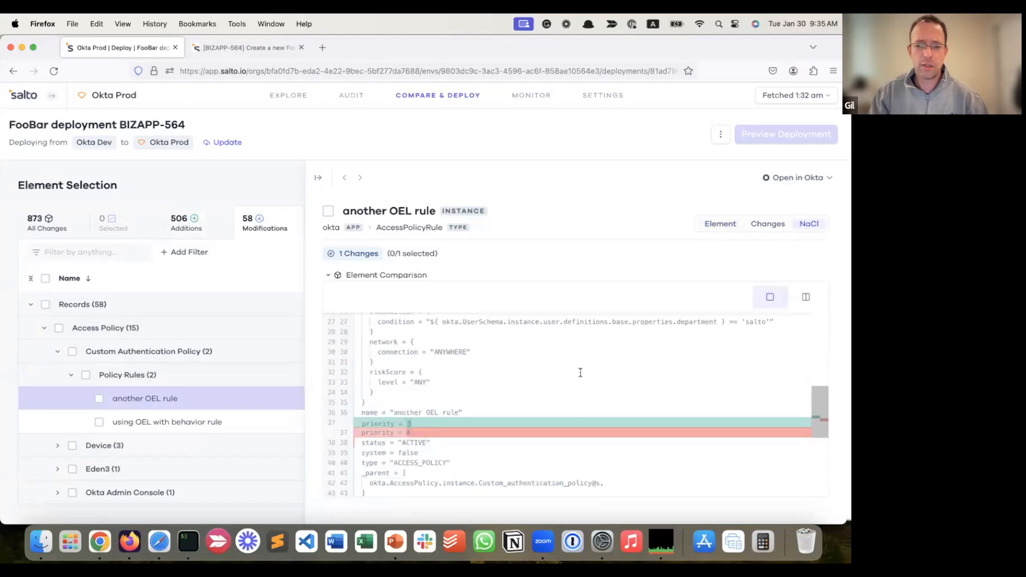
scroll(581, 373, down, 2)
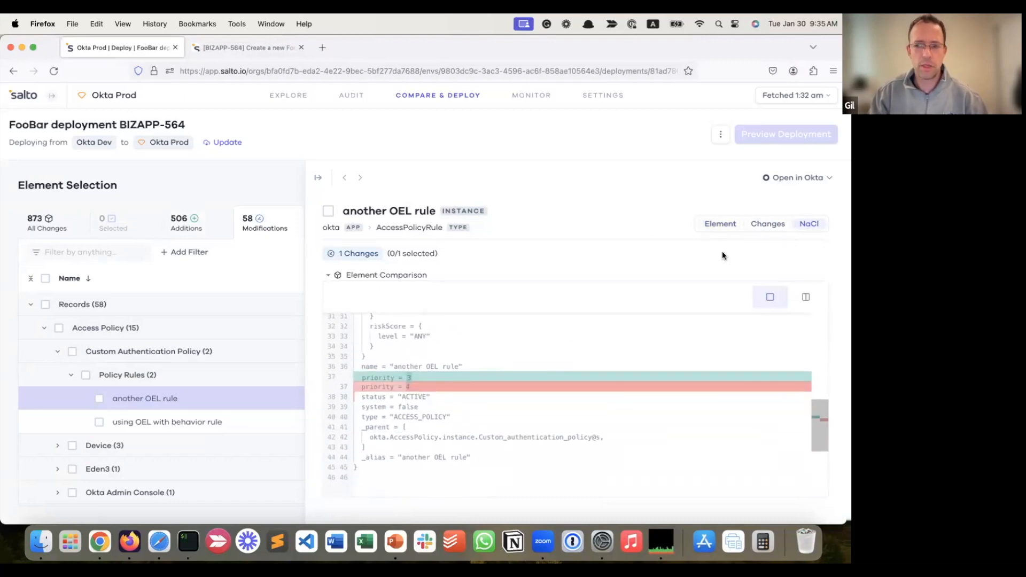
click(720, 223)
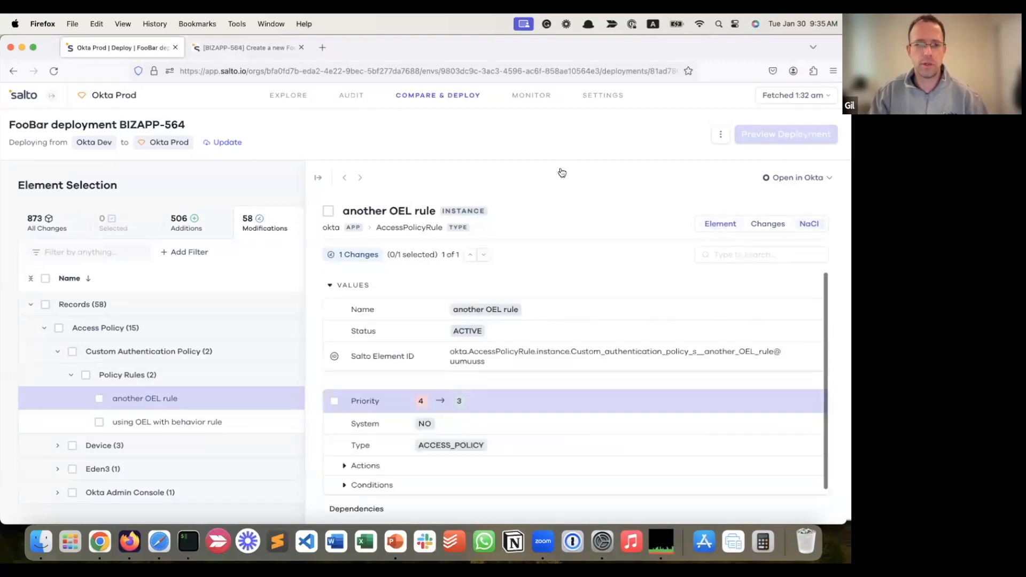
- Close the rule's details, open the FooBar access policy among the additions and select it for deployment
click(317, 174)
click(178, 223)
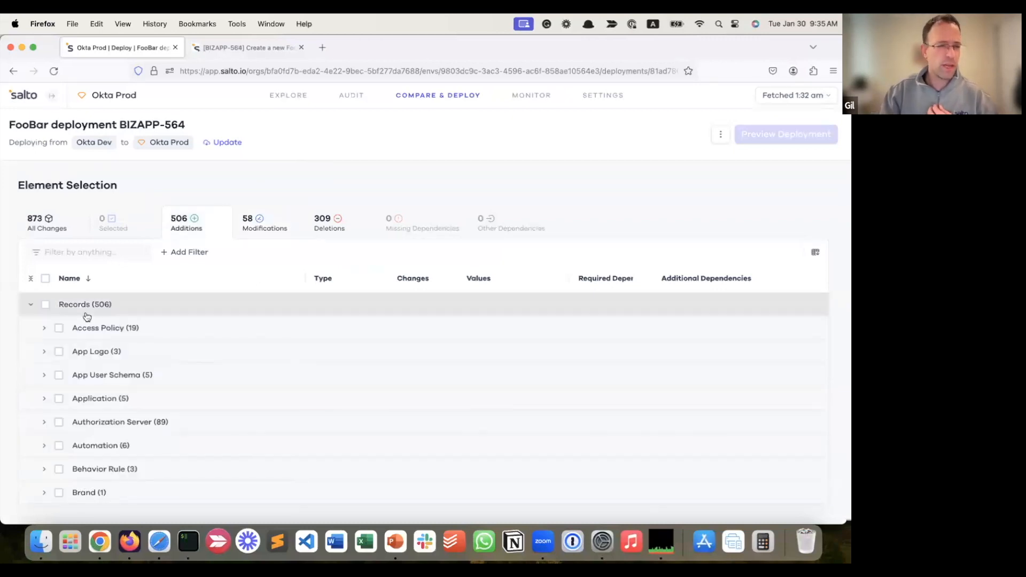
click(44, 328)
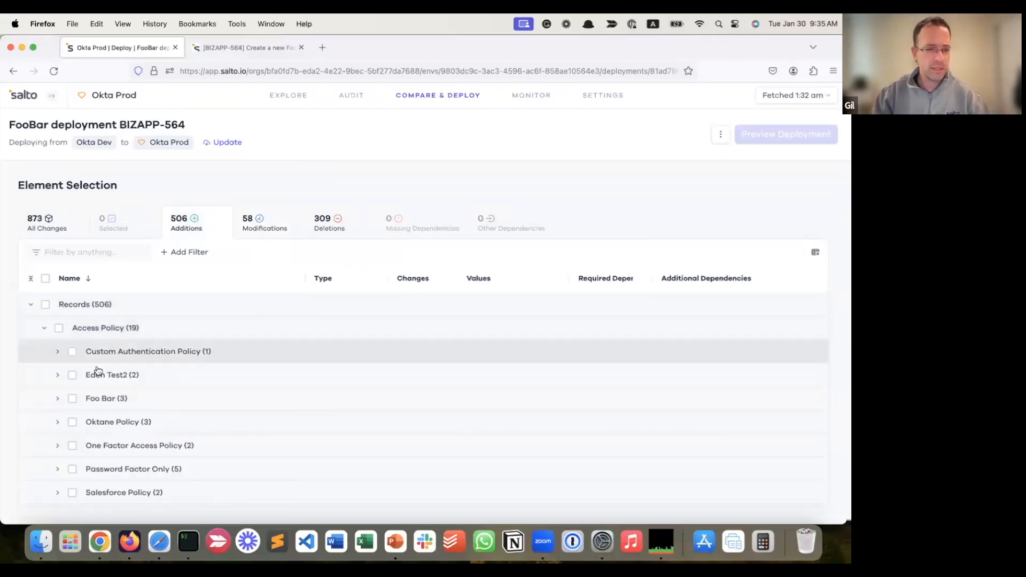
click(57, 399)
scroll(162, 389, down, 1)
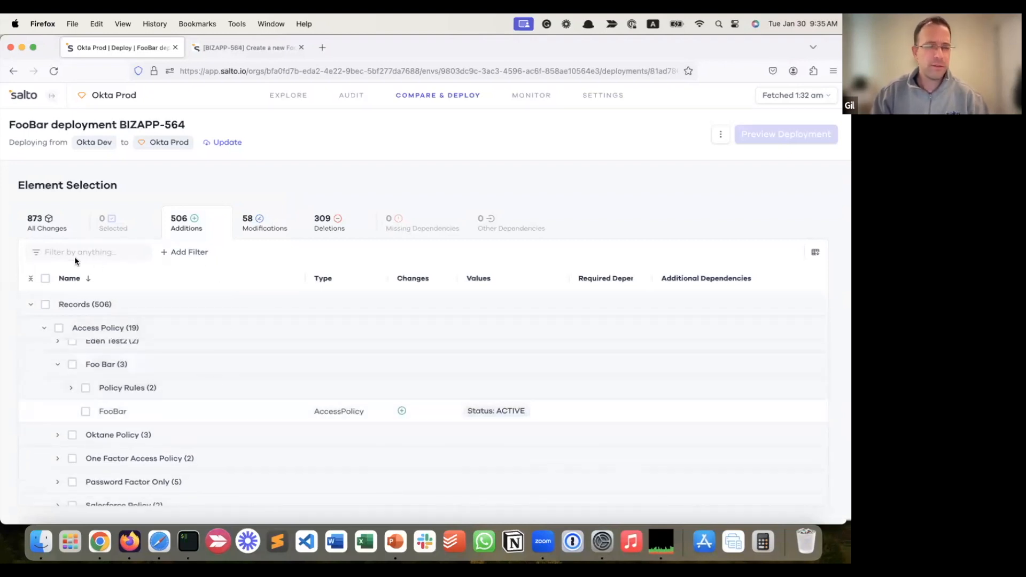
click(113, 412)
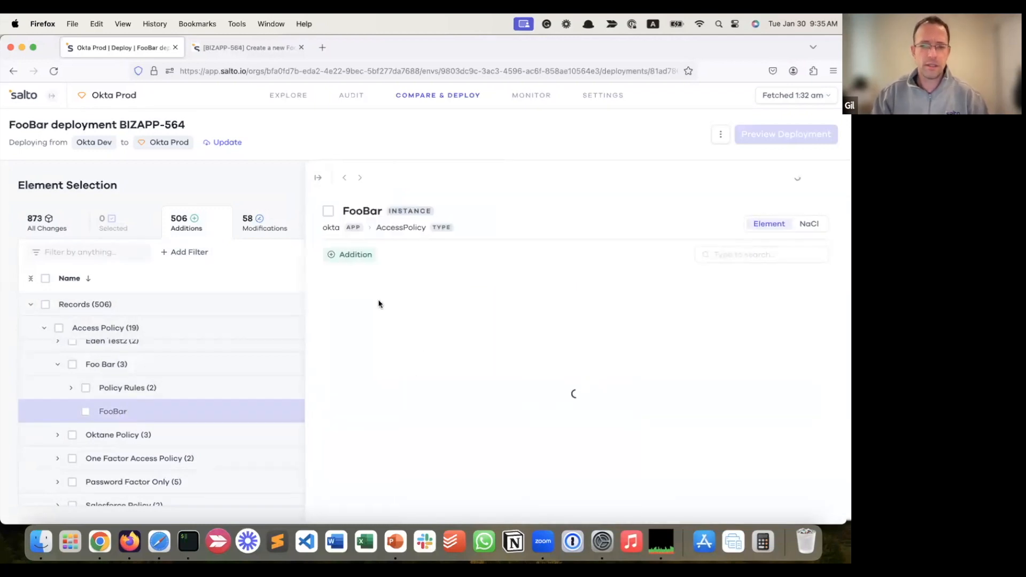
click(328, 211)
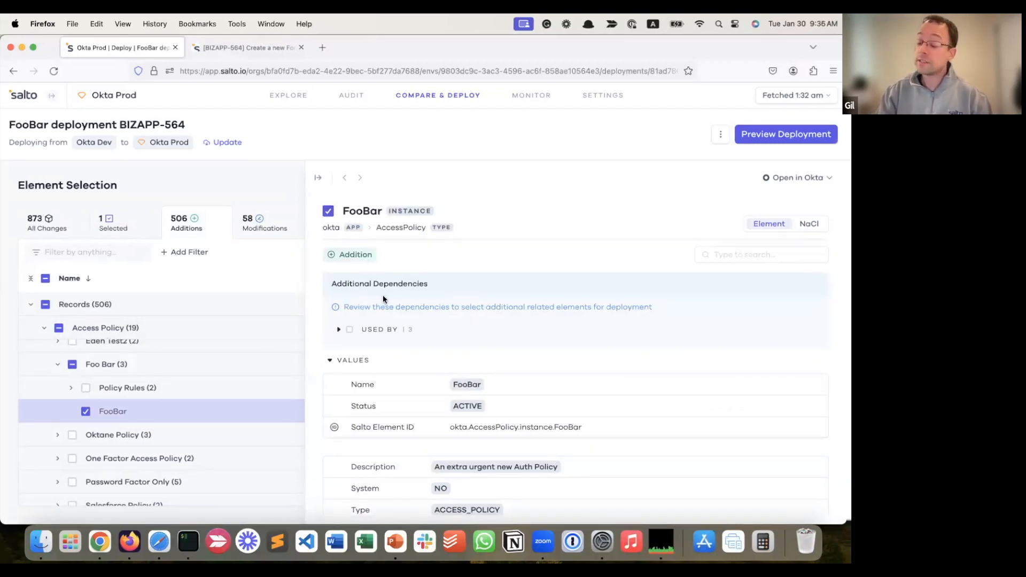
- Examine the elements that use FooBar and add its access policy rules, Catch-all Rule and The FooBar rule, to the deployment
click(339, 331)
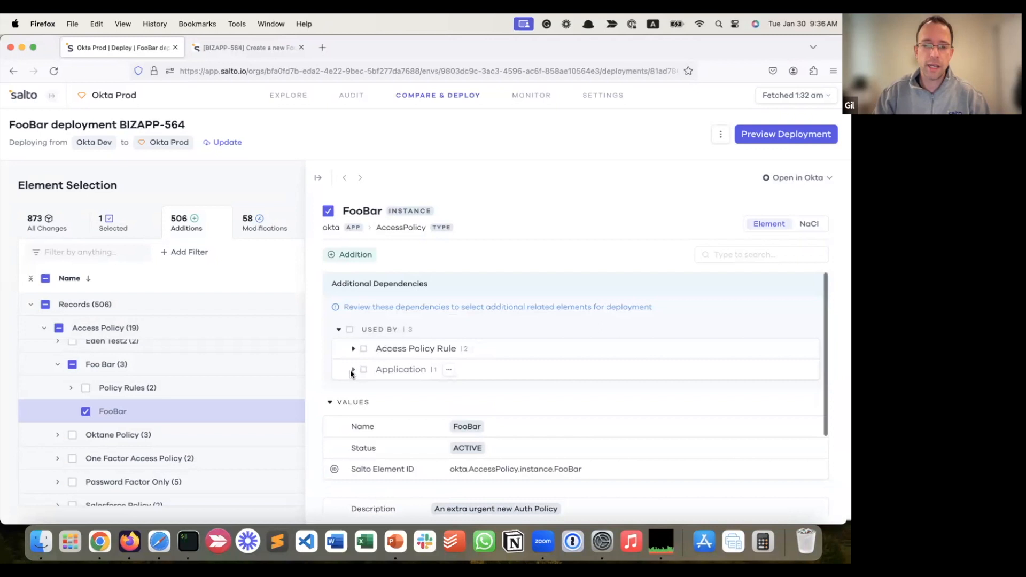
click(353, 370)
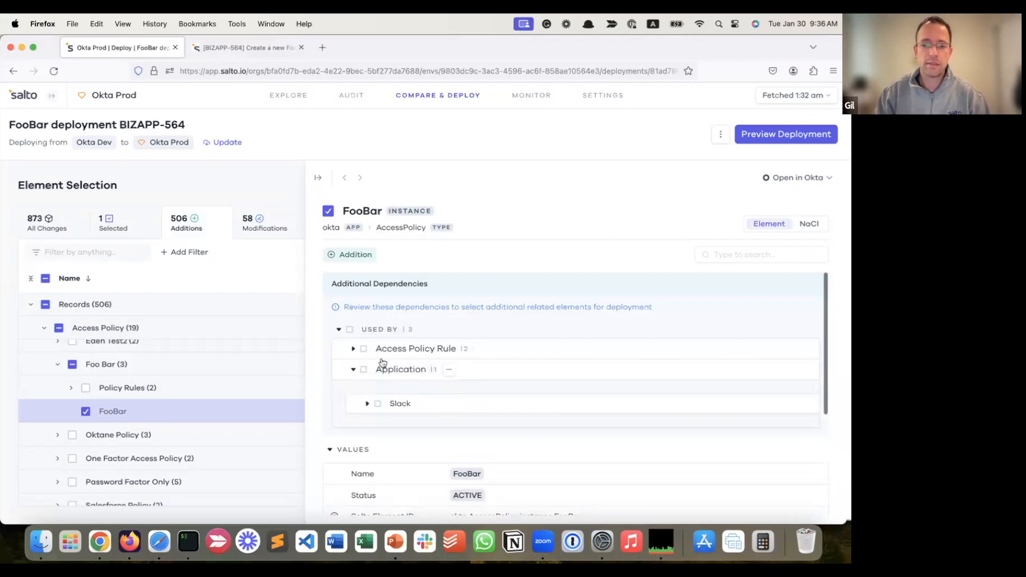
click(353, 348)
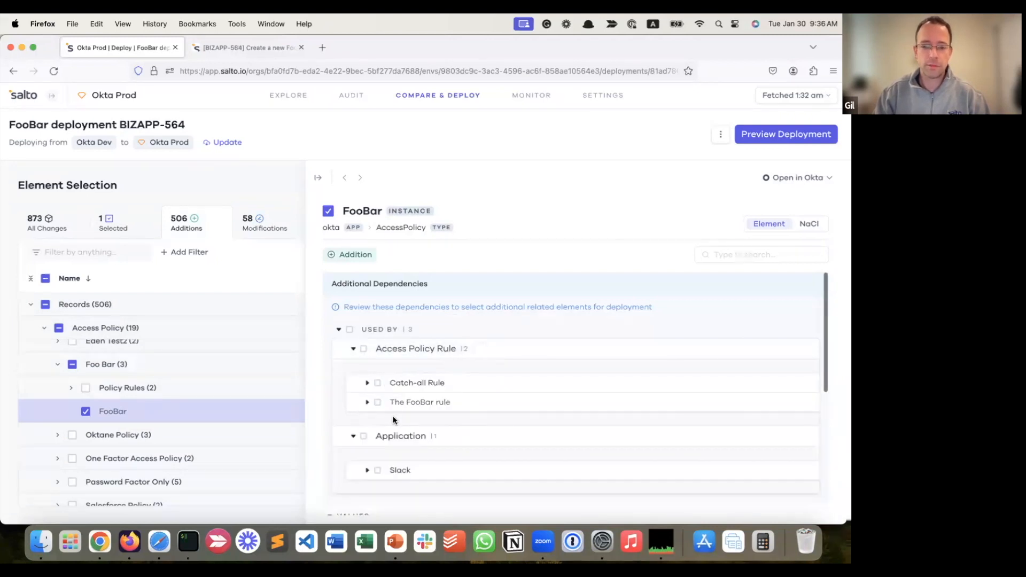
click(364, 350)
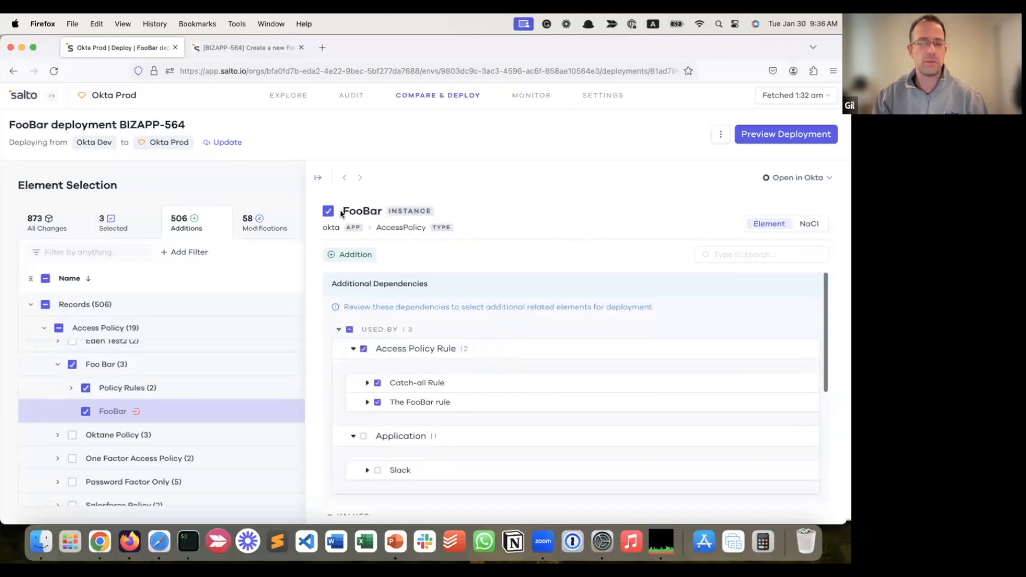
- Close FooBar's details, review the missing dependencies and selected elements, and check which elements require the FooBar policy
click(318, 178)
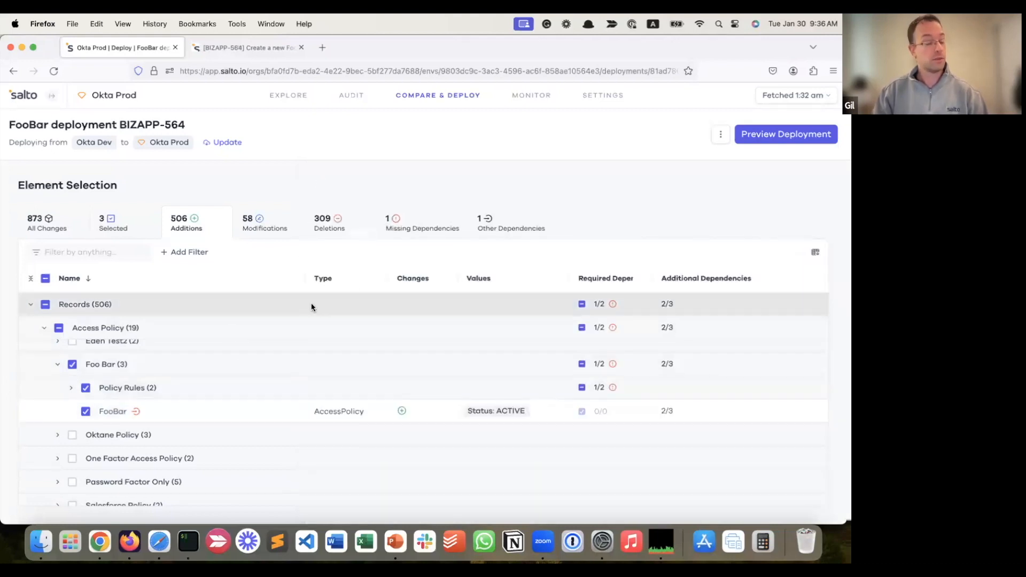
click(398, 228)
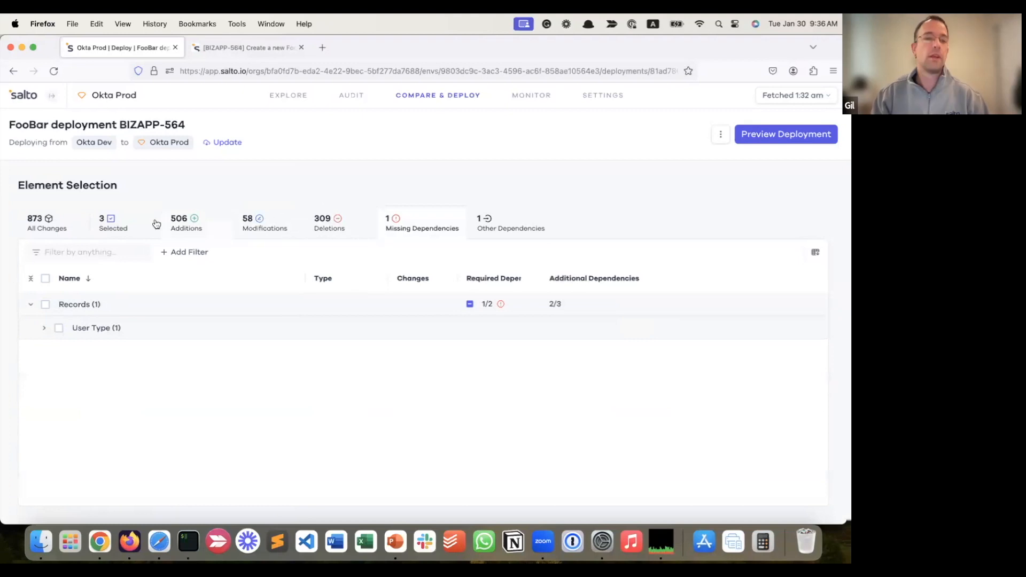
click(116, 225)
click(44, 328)
click(58, 352)
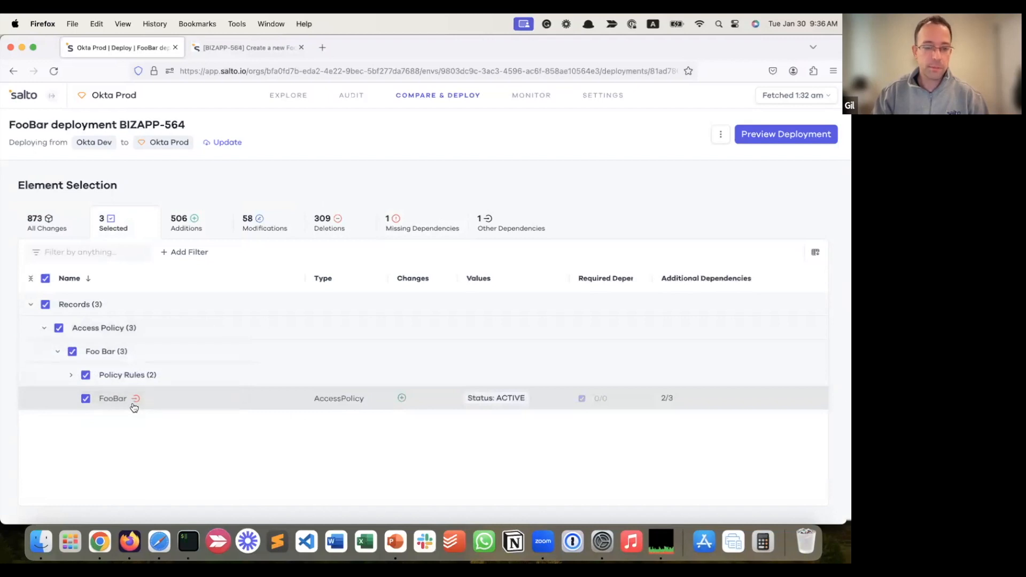
mouse_move(135, 406)
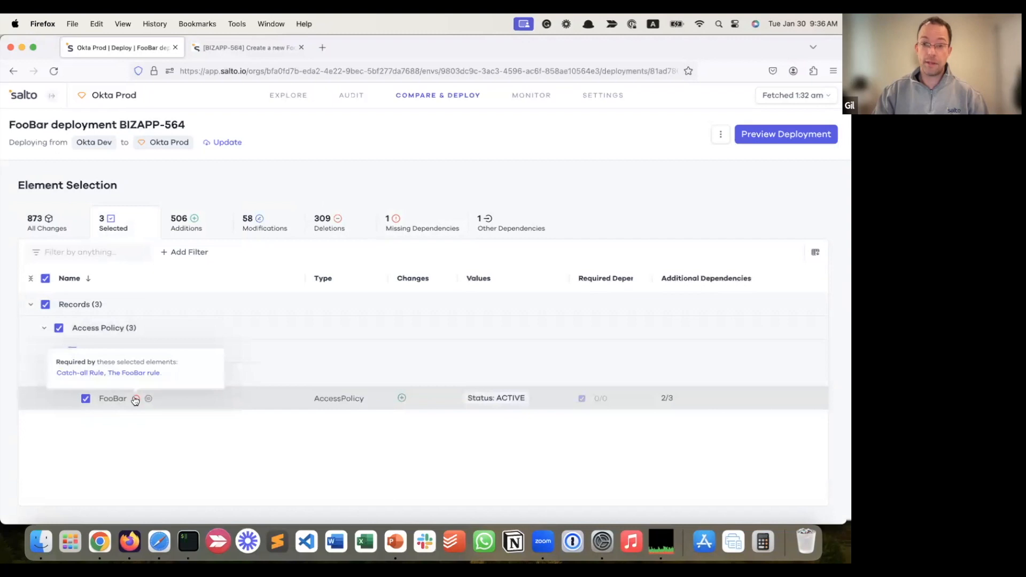
- Add the missing FooBar user type dependency to the deployment and review the selected elements
click(393, 224)
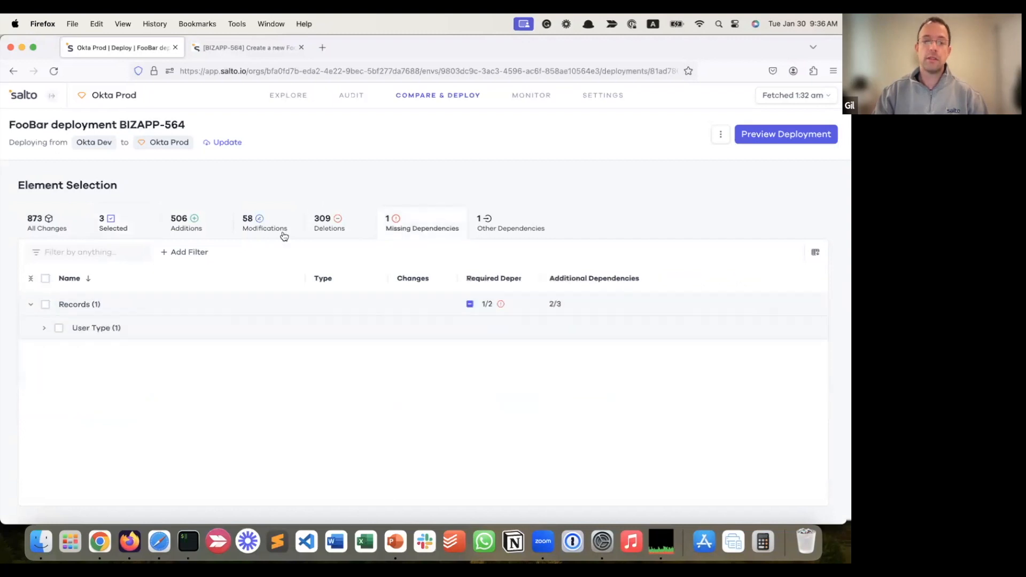
click(44, 328)
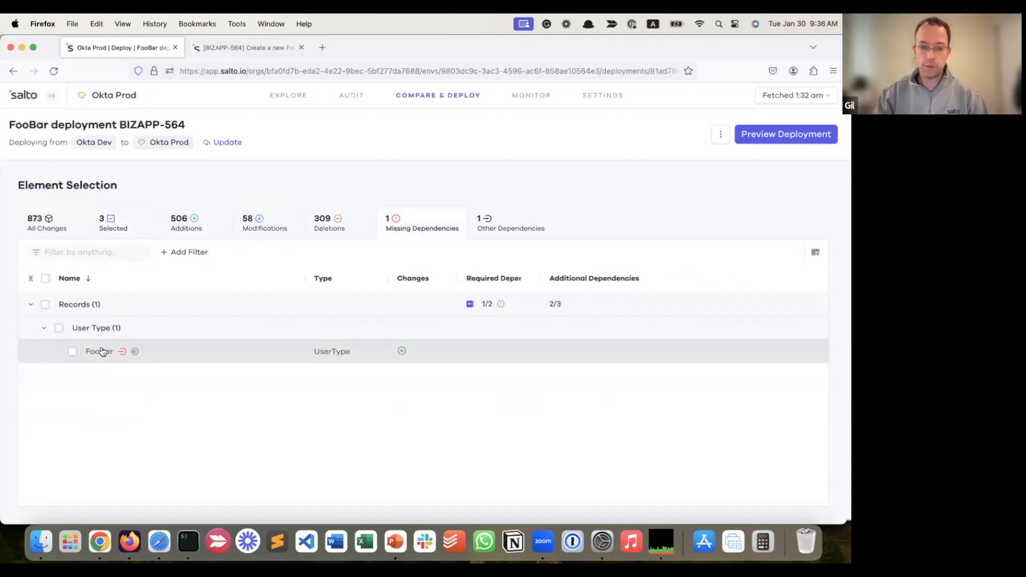
click(72, 351)
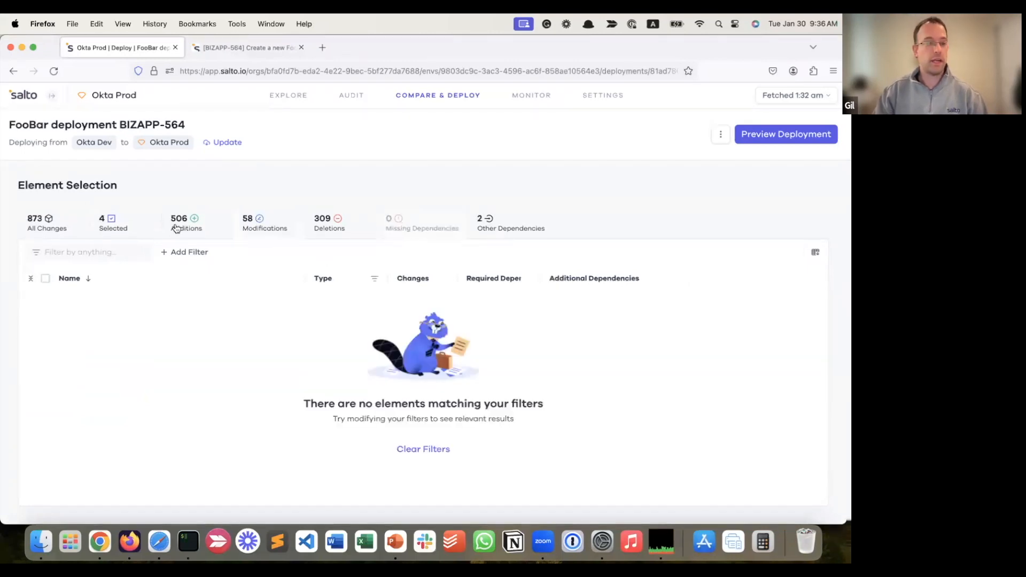
click(113, 227)
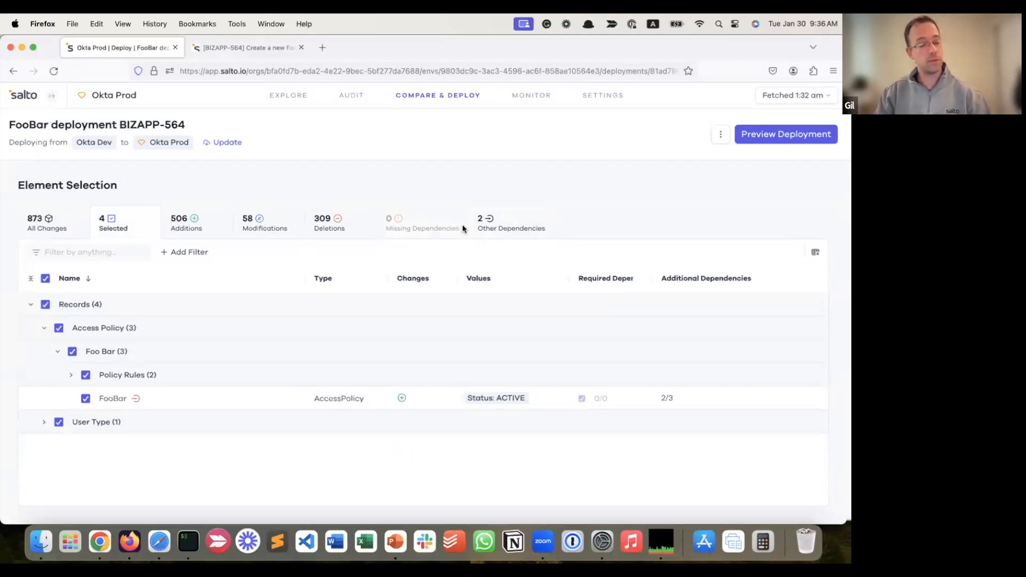
click(45, 421)
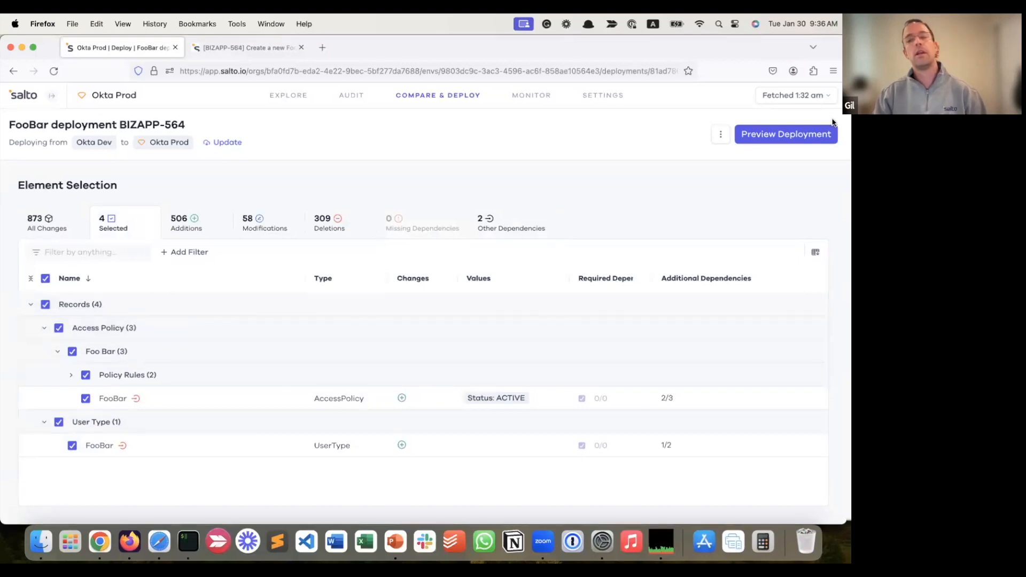
- Preview the deployment, check its pull request status and open the pull request on GitHub
click(790, 135)
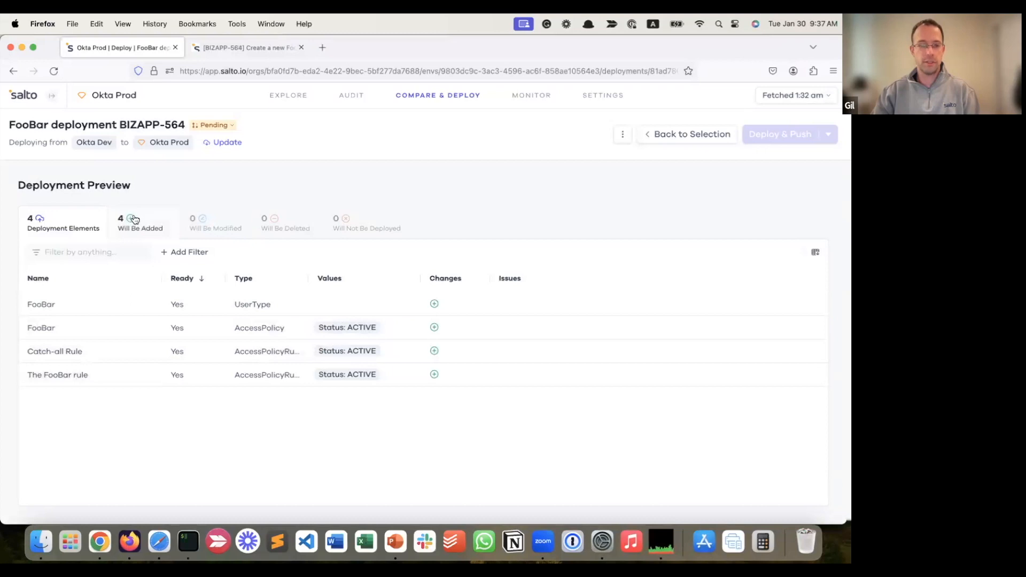
mouse_move(759, 136)
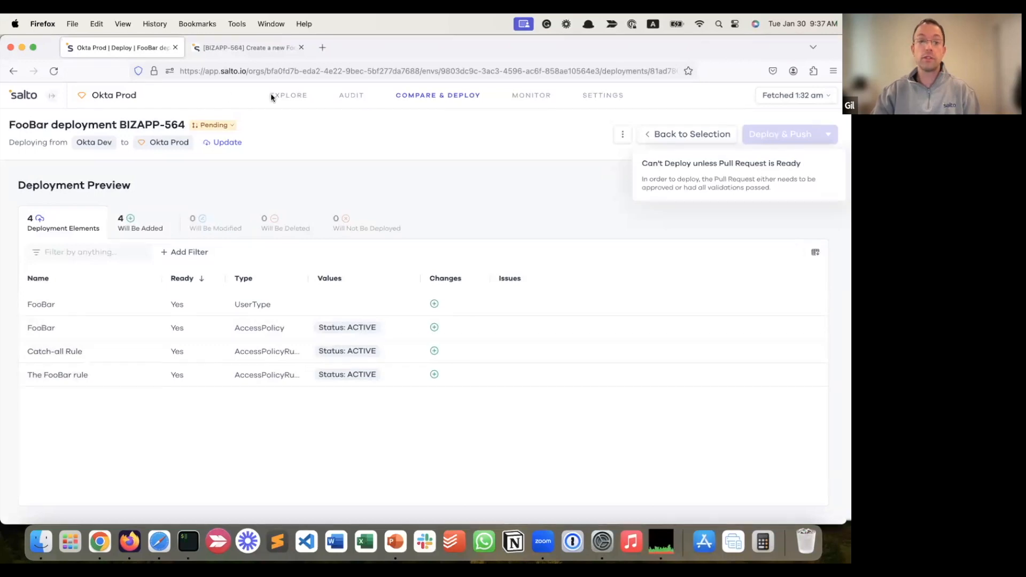
mouse_move(228, 129)
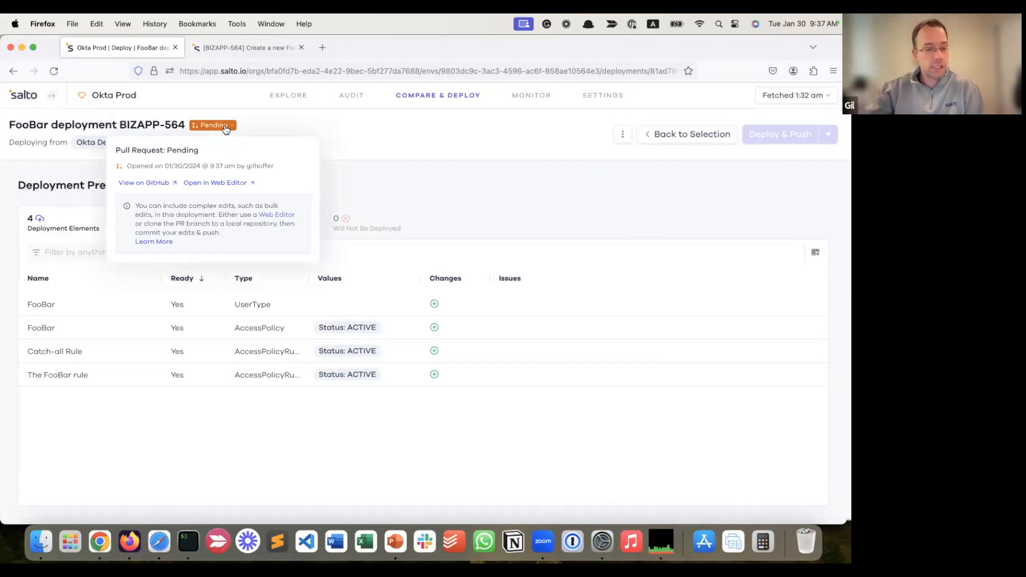
click(156, 185)
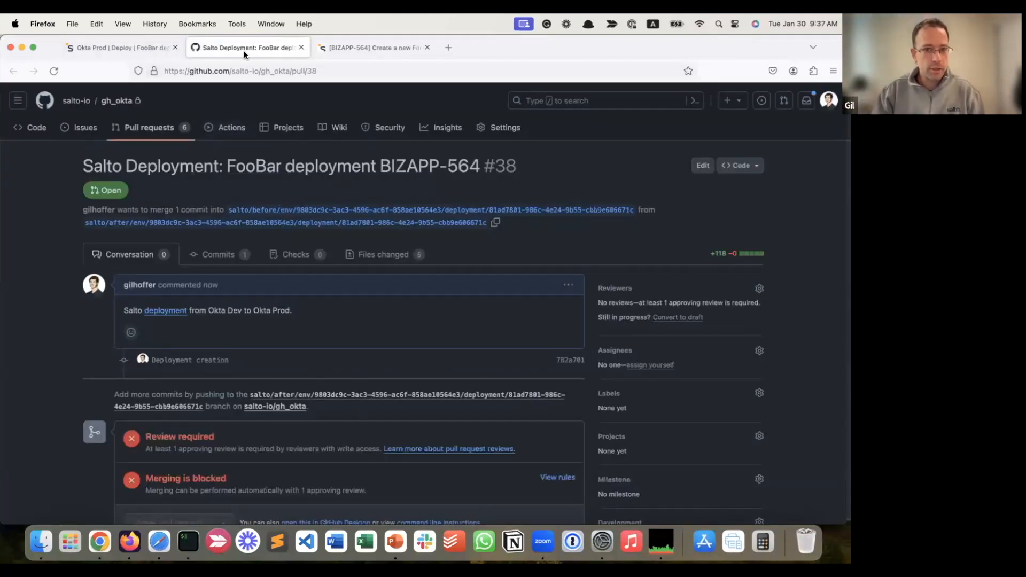
- Examine the files changed in the FooBar deployment pull request, including the access policy code
scroll(283, 317, down, 2)
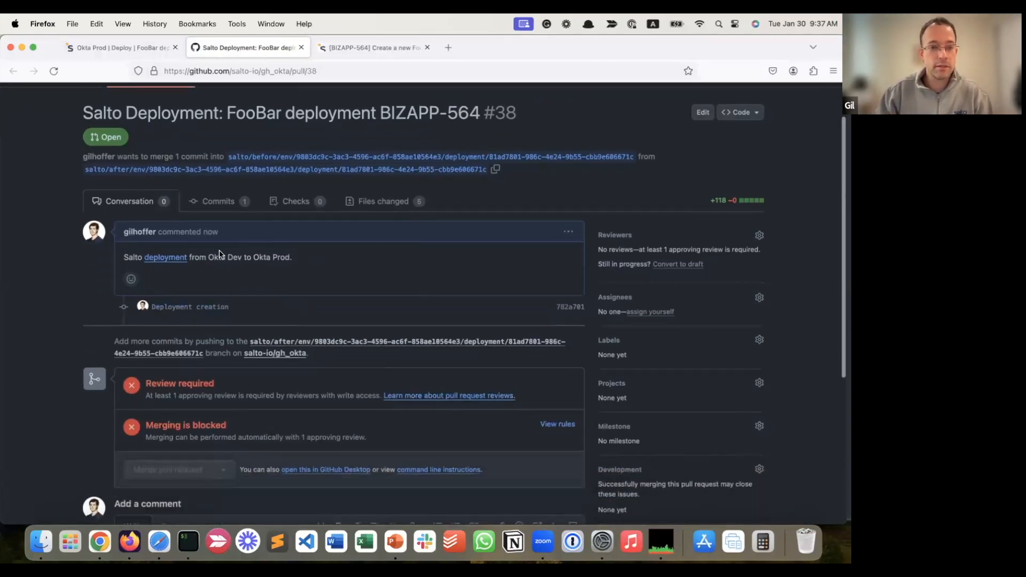
click(380, 201)
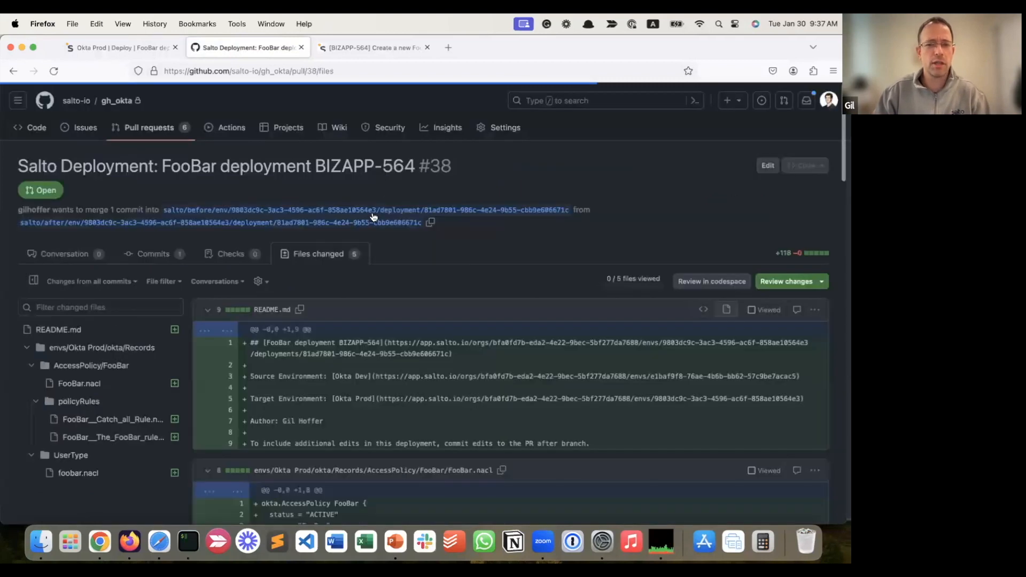
scroll(266, 348, down, 20)
scroll(267, 348, up, 20)
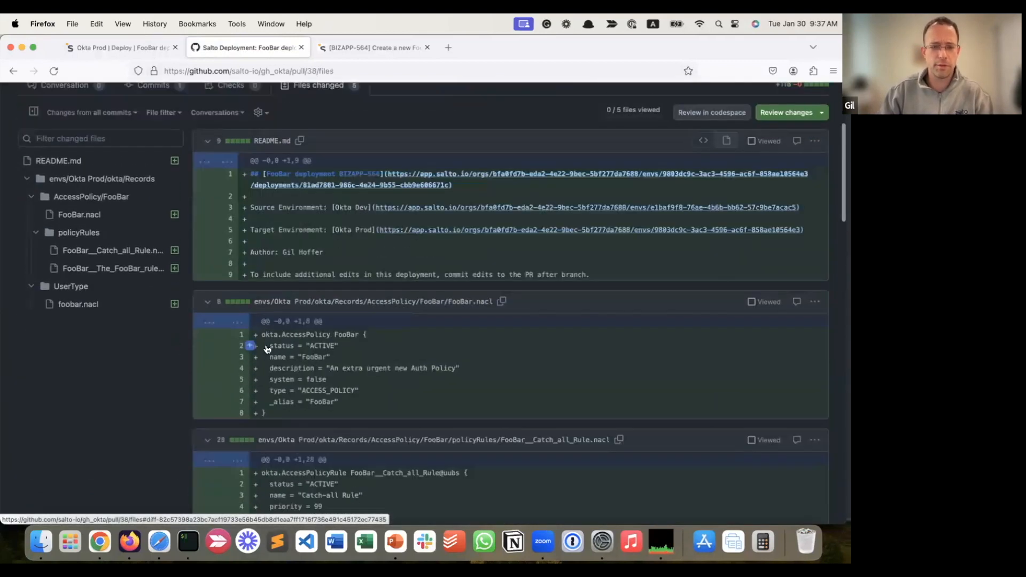
scroll(267, 349, up, 5)
- Return to the pull request's conversation, check its review requirements and request a review from the intended reviewer's account
click(77, 254)
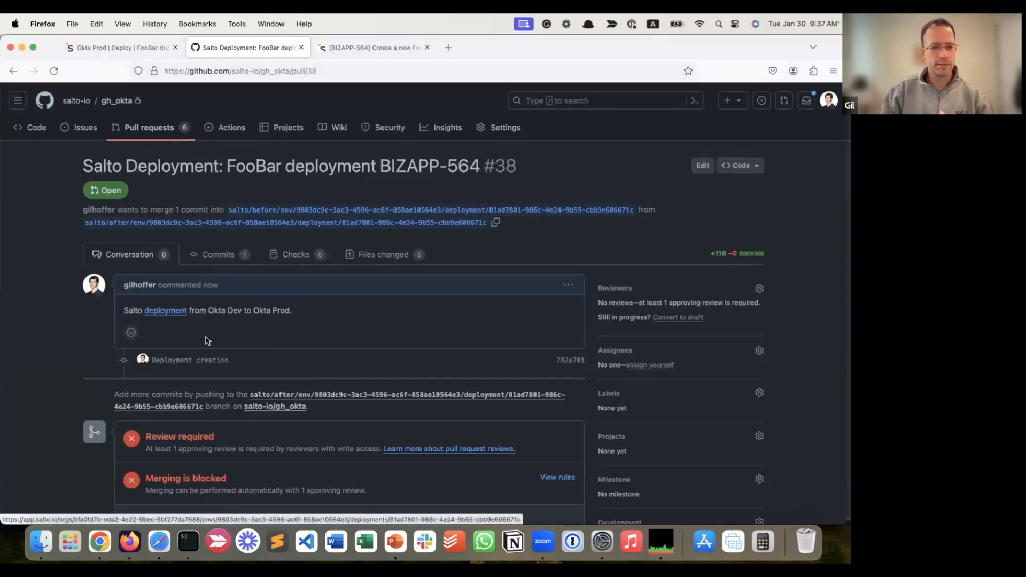
scroll(206, 338, down, 4)
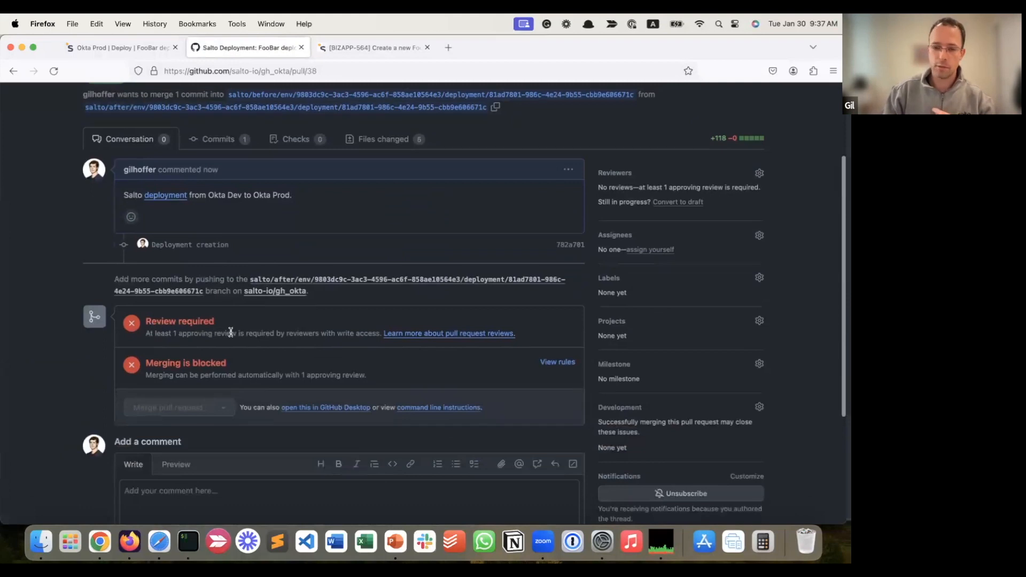
scroll(412, 310, down, 1)
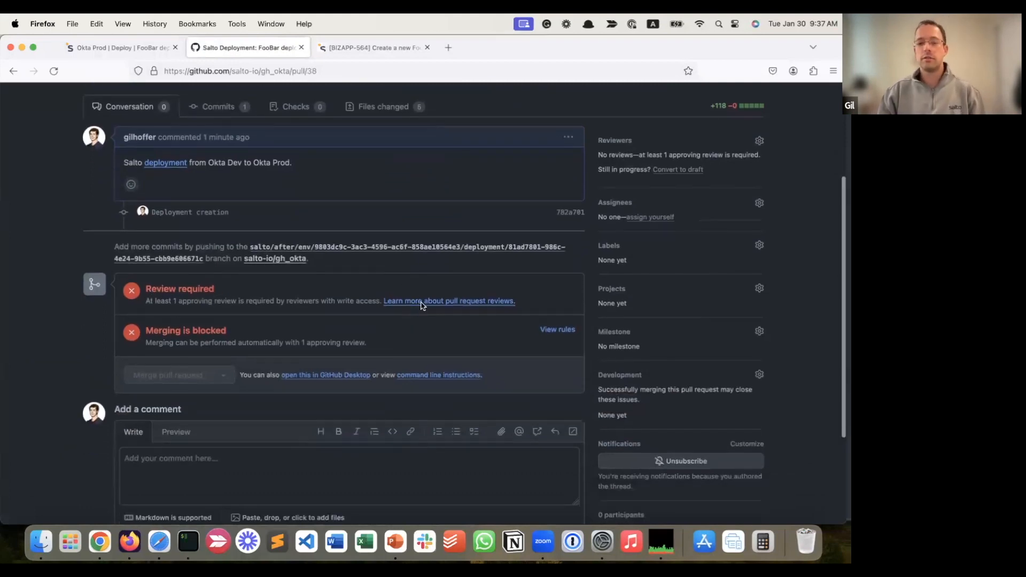
click(759, 141)
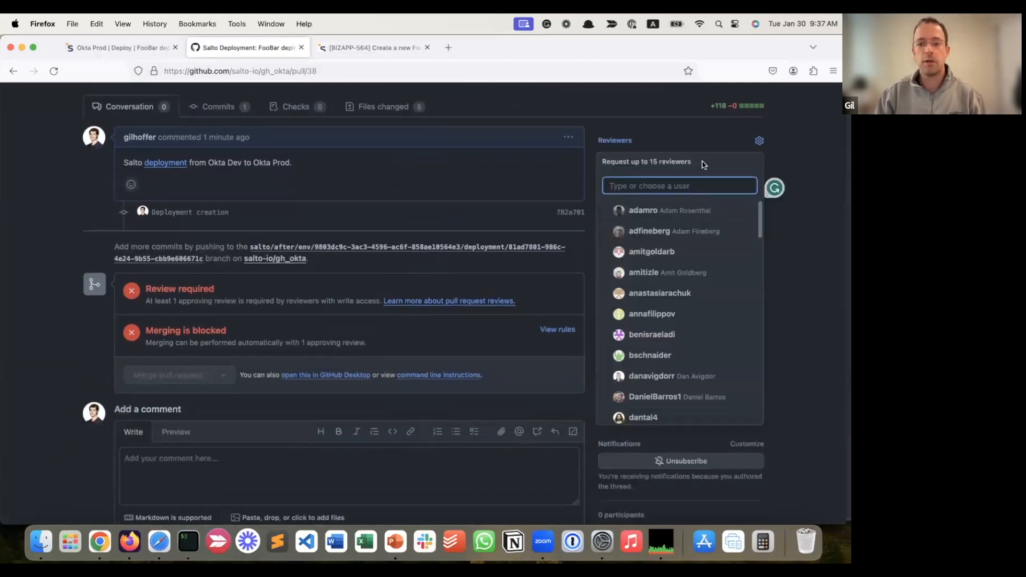
text(knuckl)
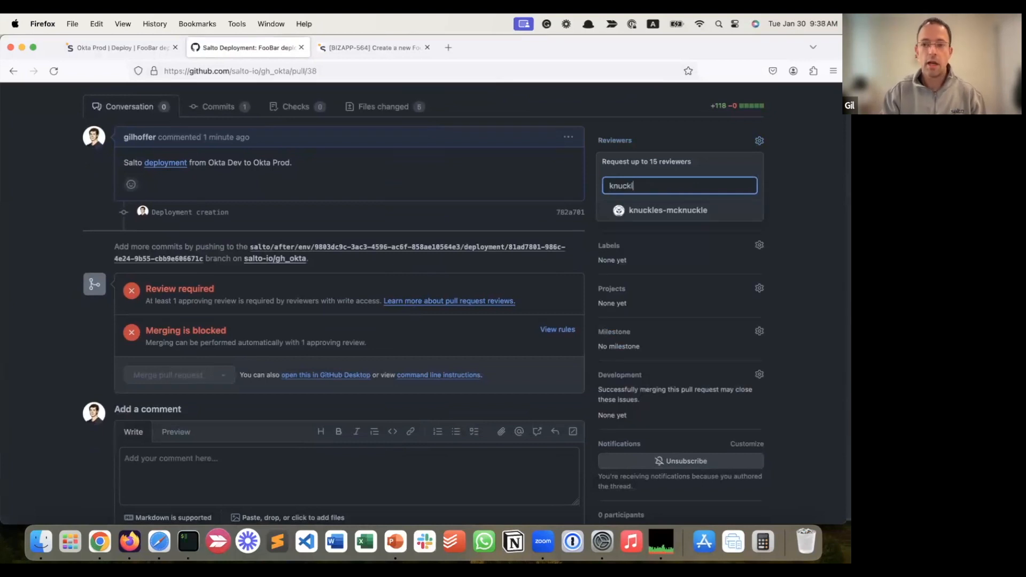
click(668, 211)
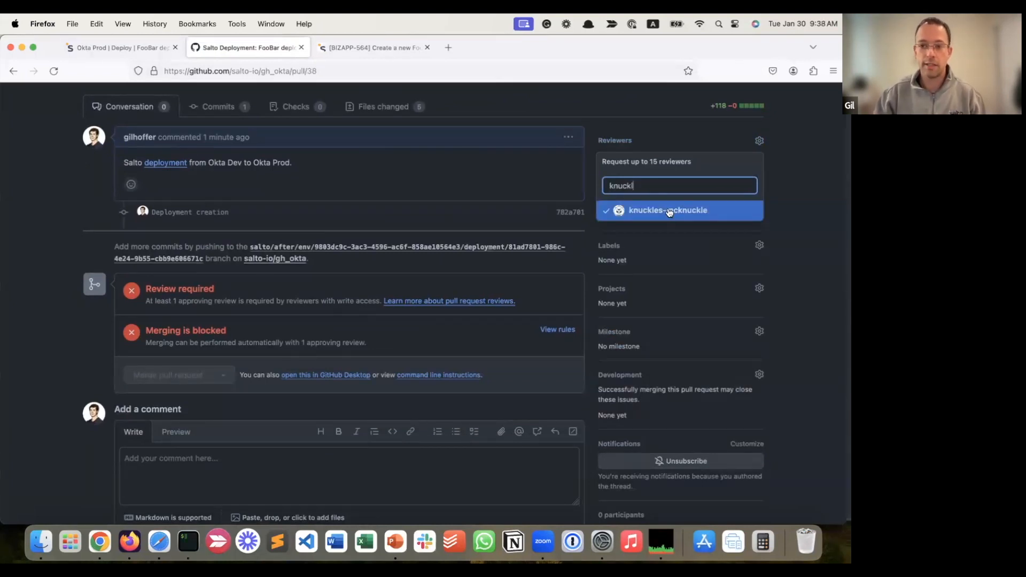
click(816, 191)
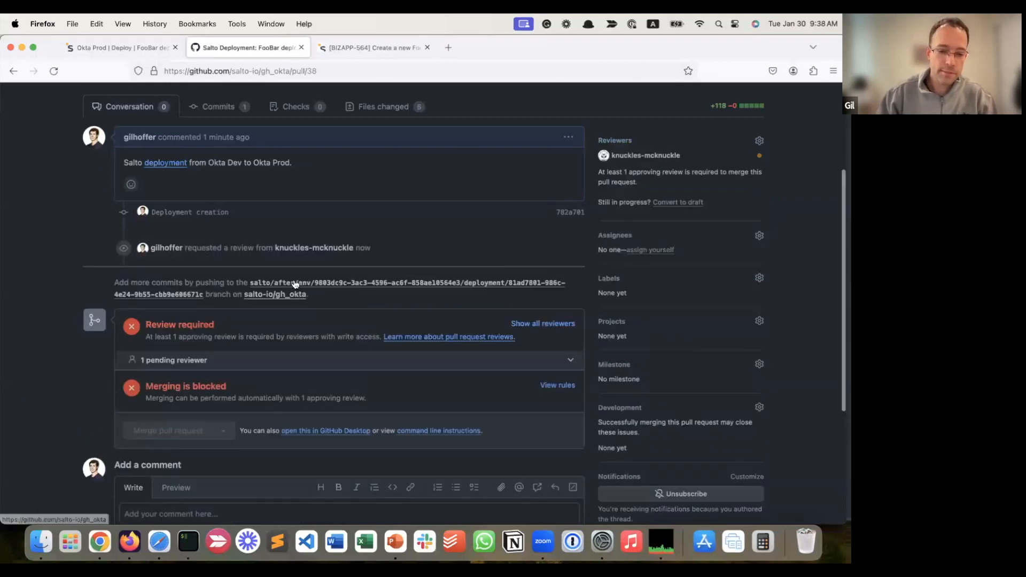
- Switch to the reviewer's session in Safari, refresh the pull request list and open the FooBar deployment BIZAPP-564 request
click(159, 541)
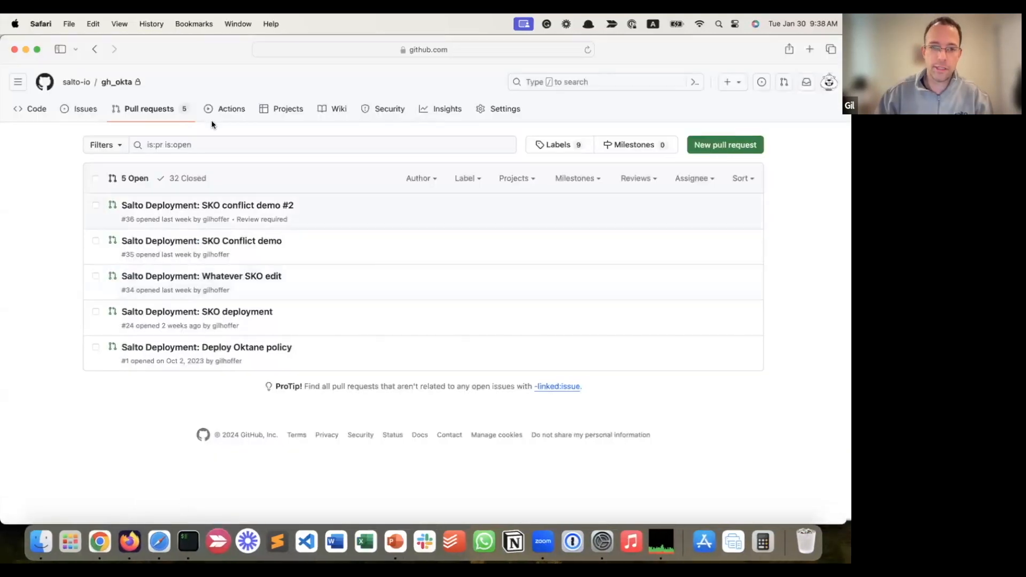
key(super+r)
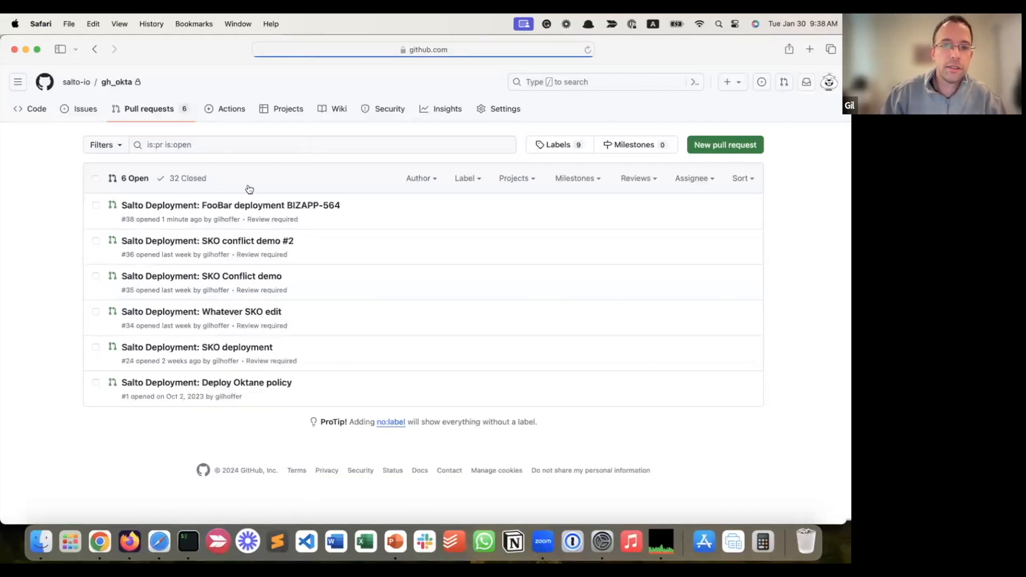
click(244, 207)
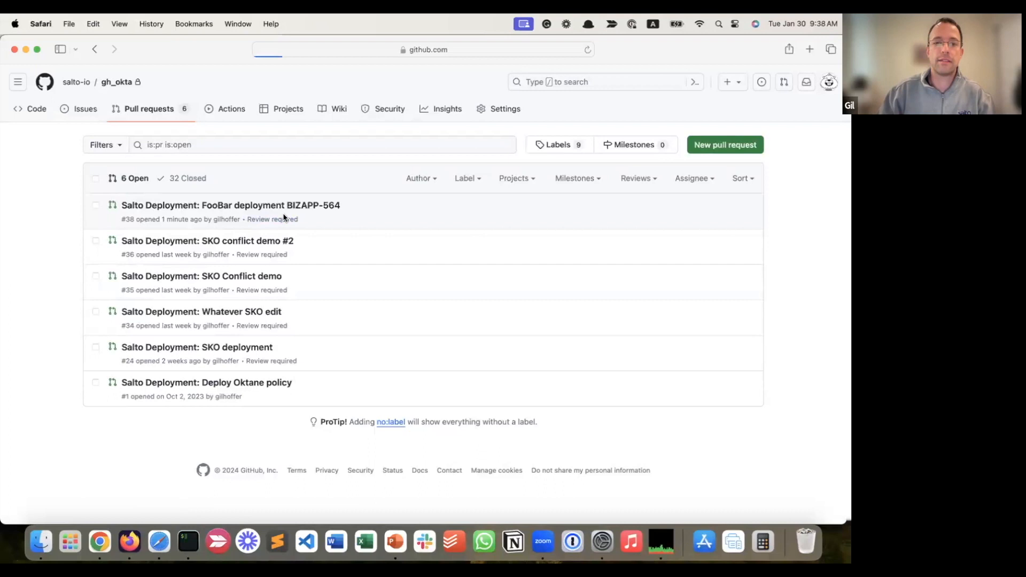
mouse_move(297, 208)
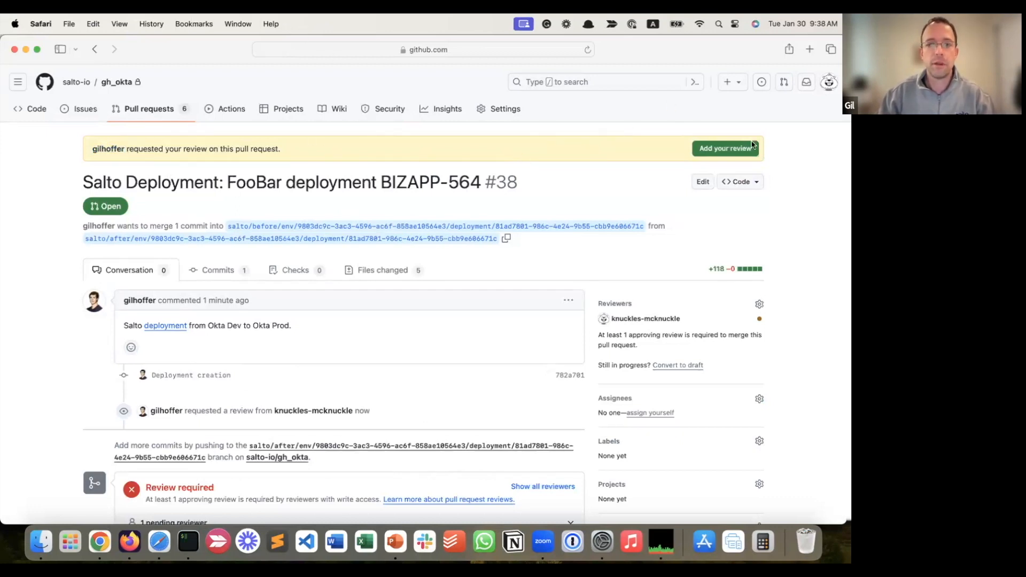
- Look through the changed files and submit an approving review with the comment "LGTM!"
click(738, 150)
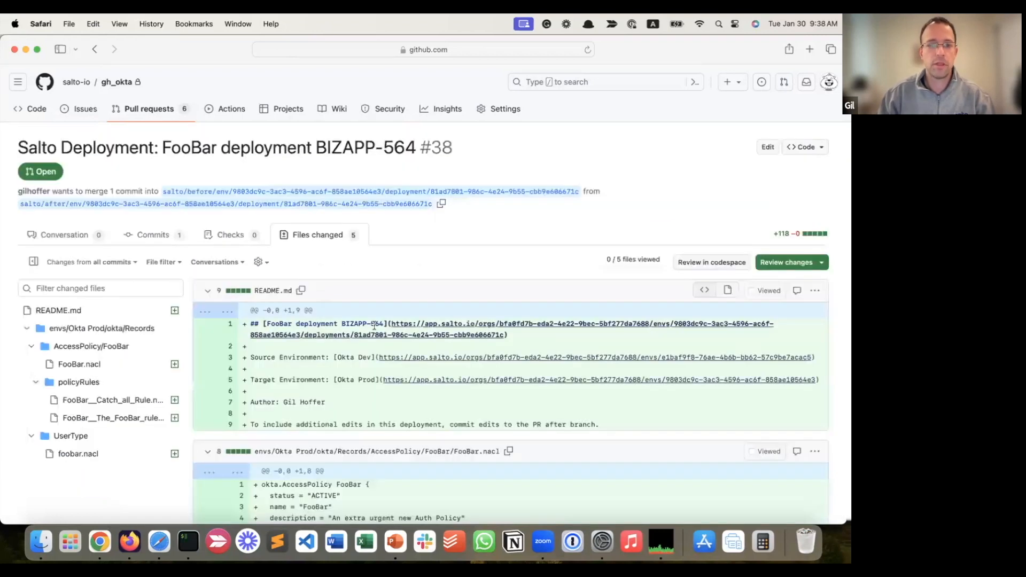
scroll(373, 325, down, 3)
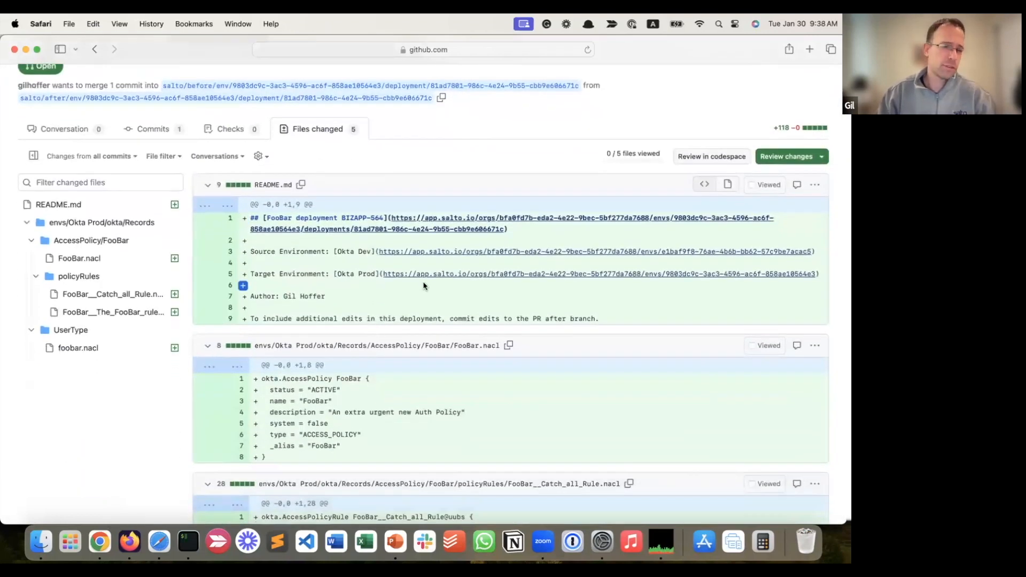
click(795, 158)
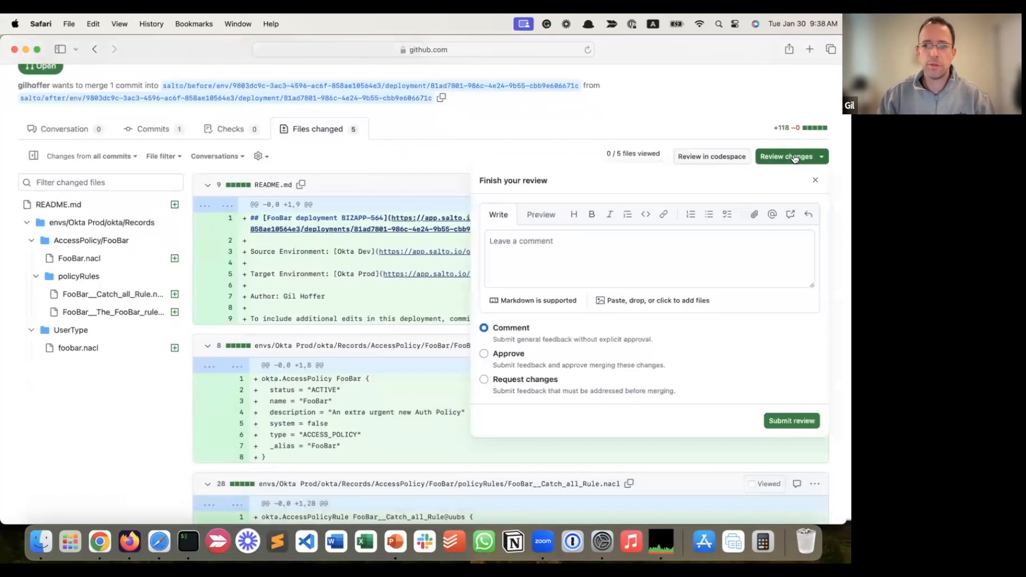
click(492, 276)
text(LGTM!)
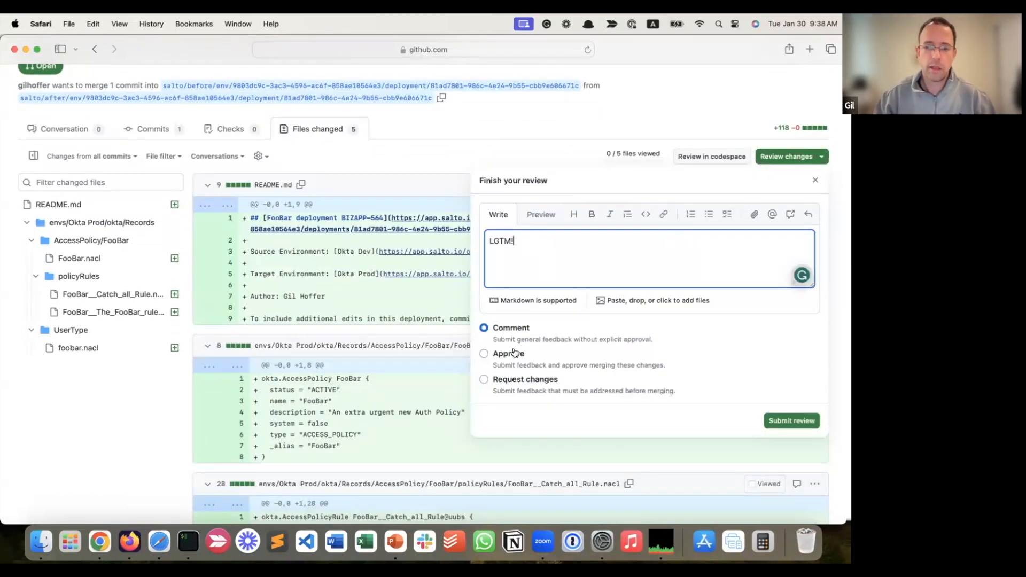
click(513, 353)
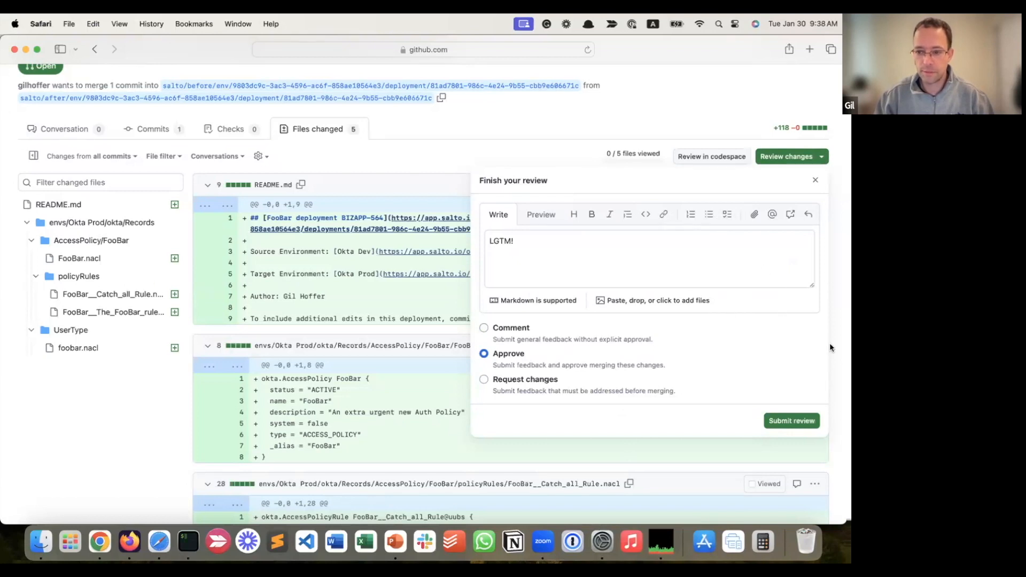
click(781, 422)
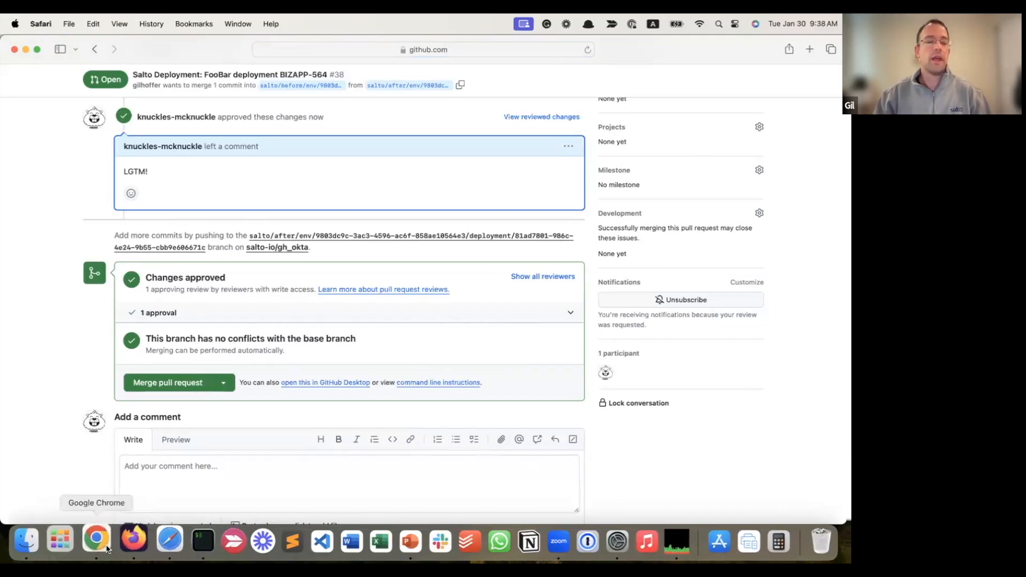
- Switch back to Firefox and check the review and merge status of the pull request
click(128, 540)
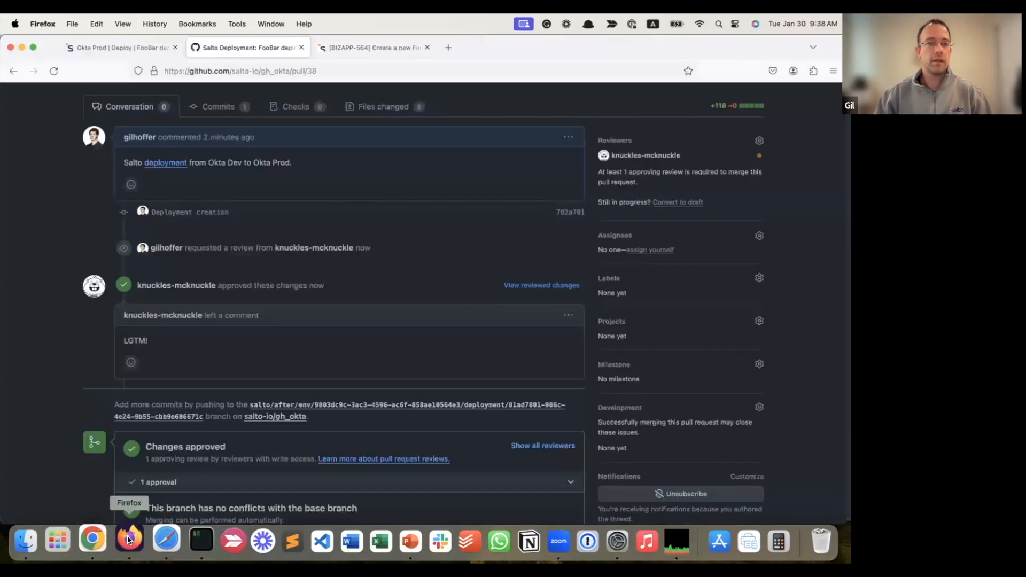
scroll(202, 215, down, 3)
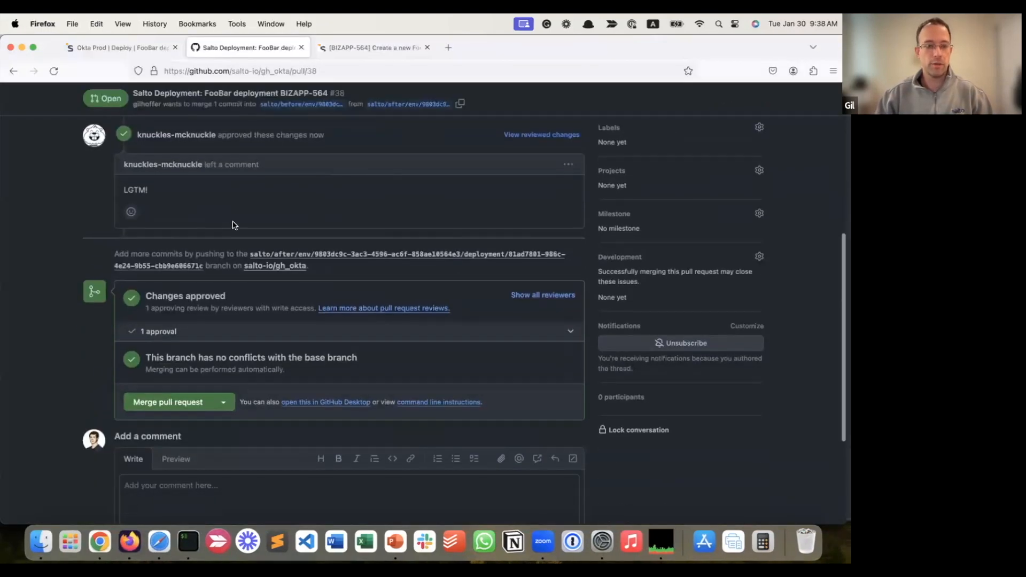
scroll(220, 214, up, 10)
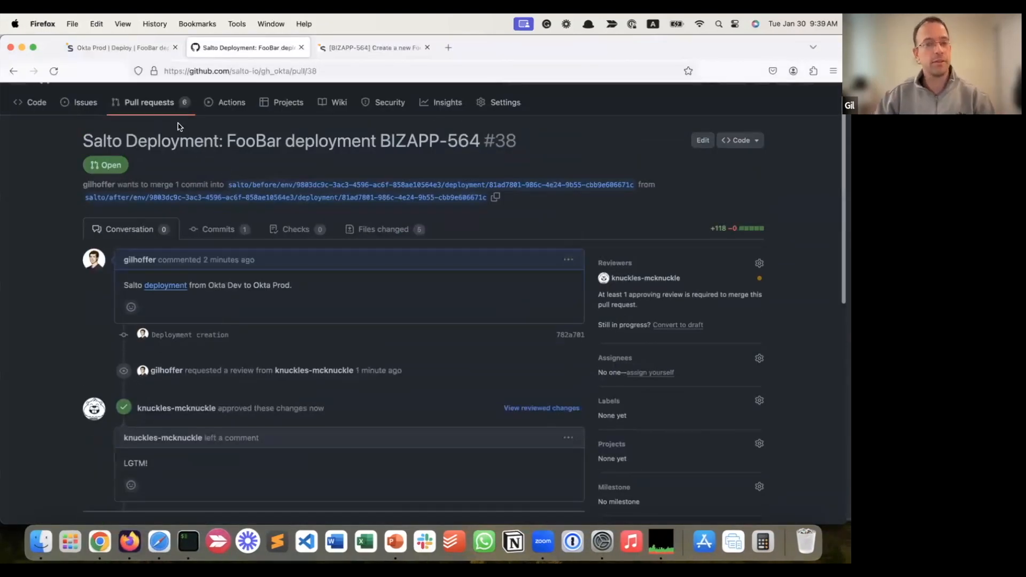
- Return to the FooBar deployment BIZAPP-564 in Salto, deploy and push it, and confirm deployment to the sensitive Okta Prod environment
click(118, 47)
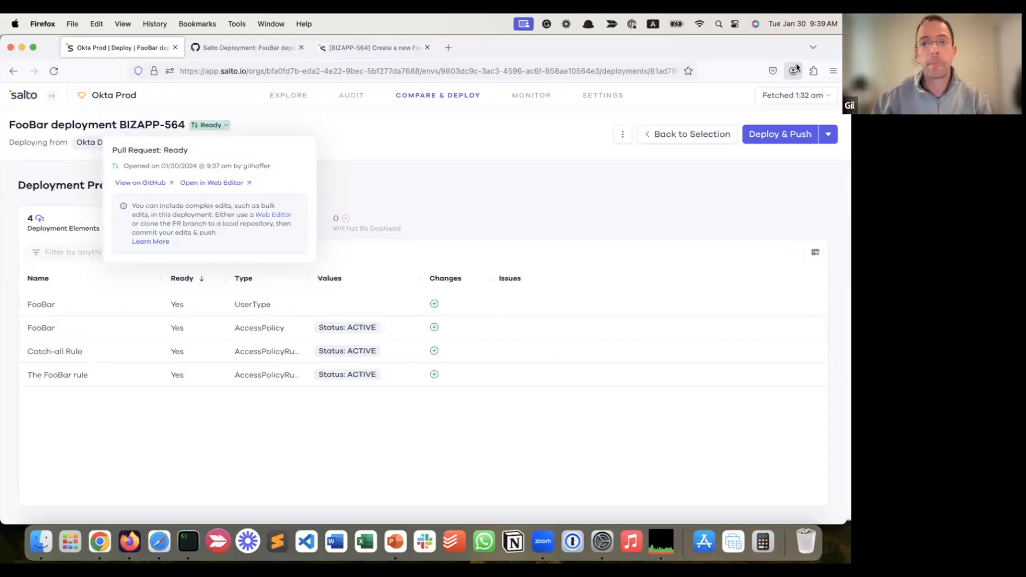
click(529, 149)
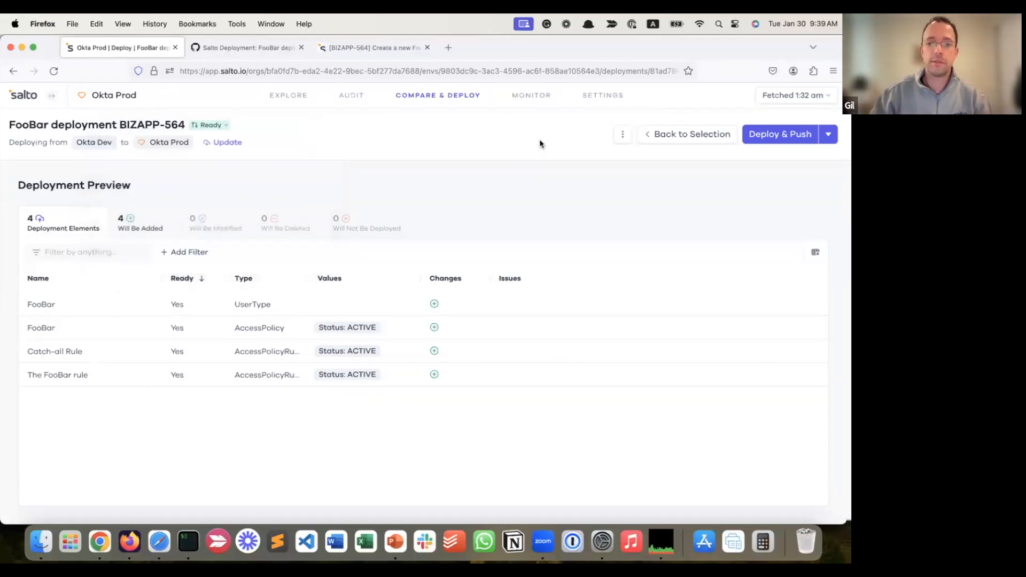
click(782, 134)
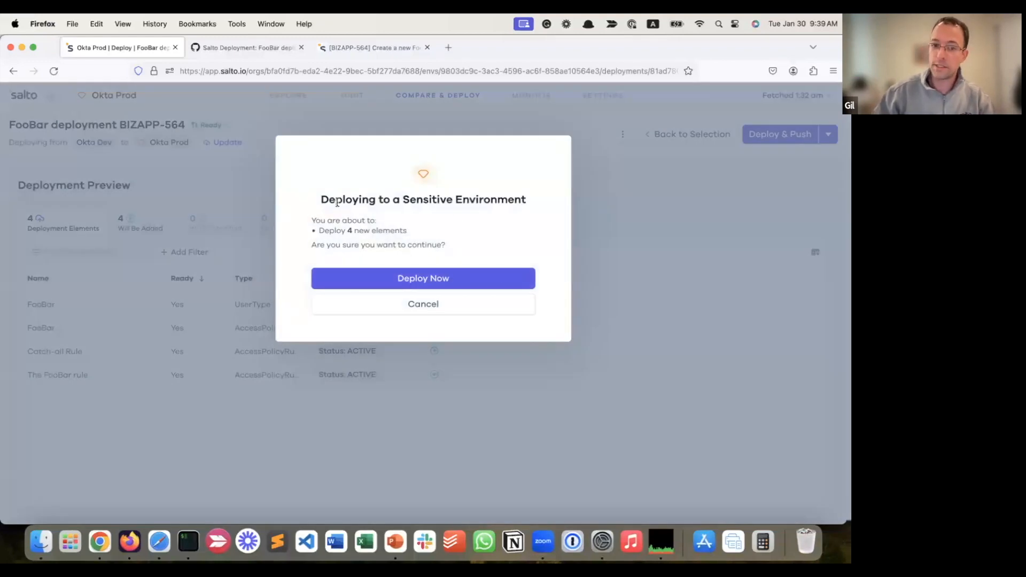
drag(320, 201, 532, 201)
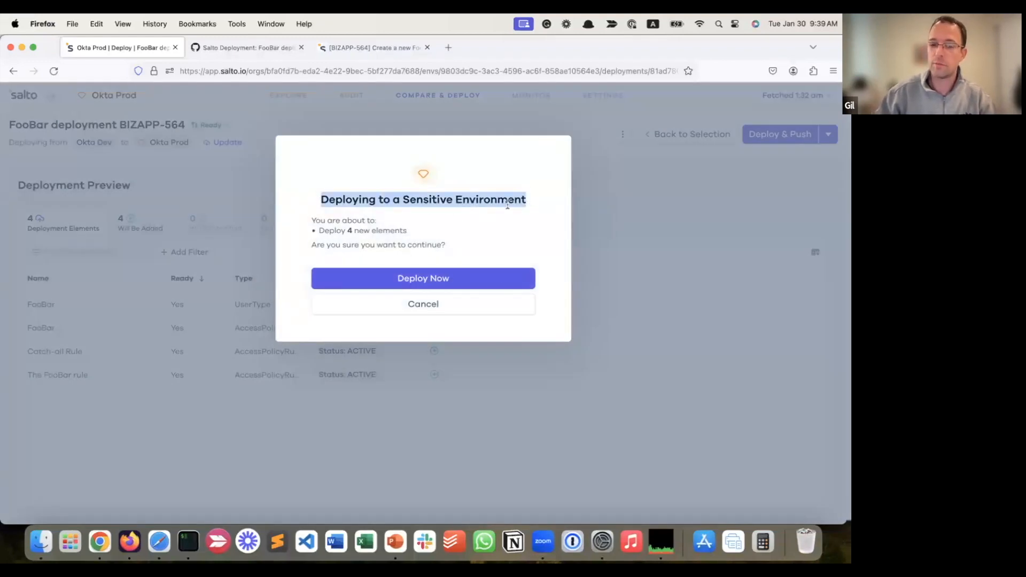
click(530, 204)
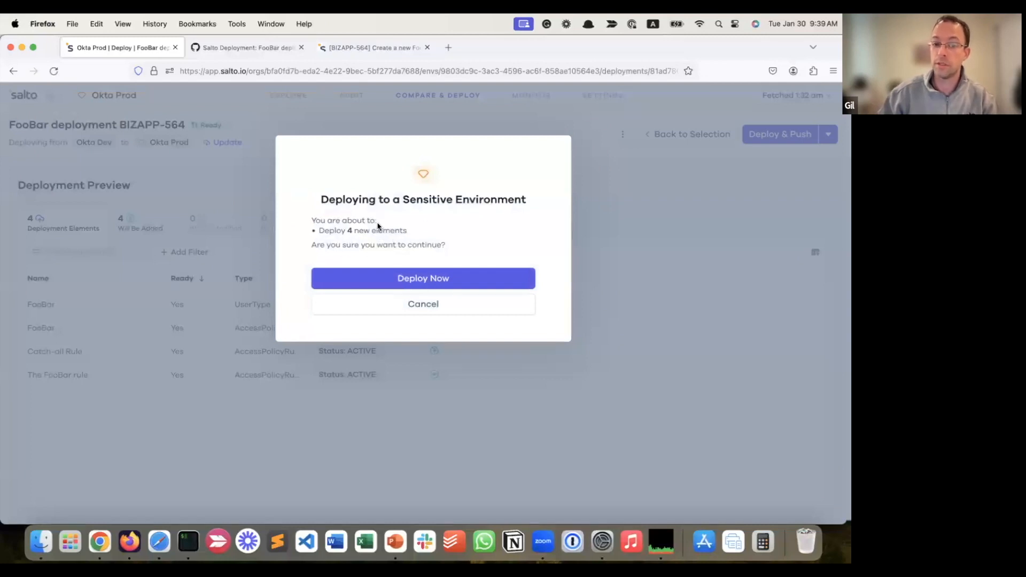
click(435, 279)
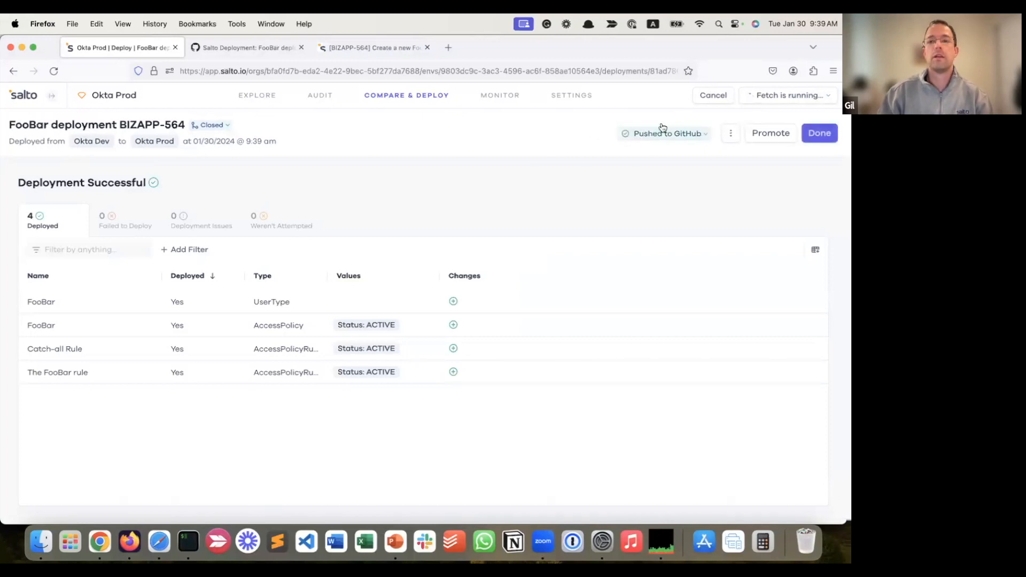
- Check the deployment's GitHub push status, and refresh Jira issue BIZAPP-564 to review its linked development activity
click(678, 129)
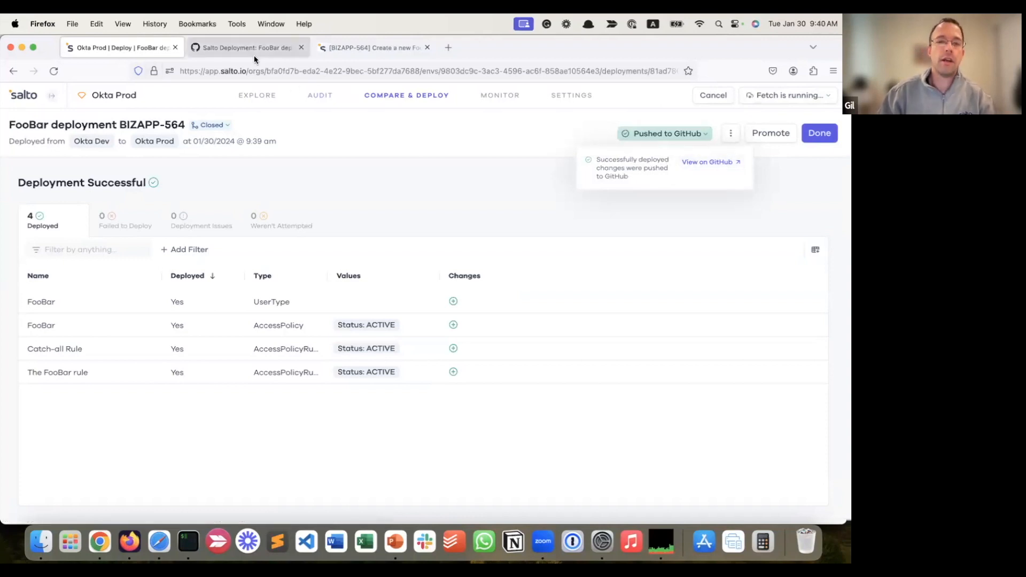
click(322, 53)
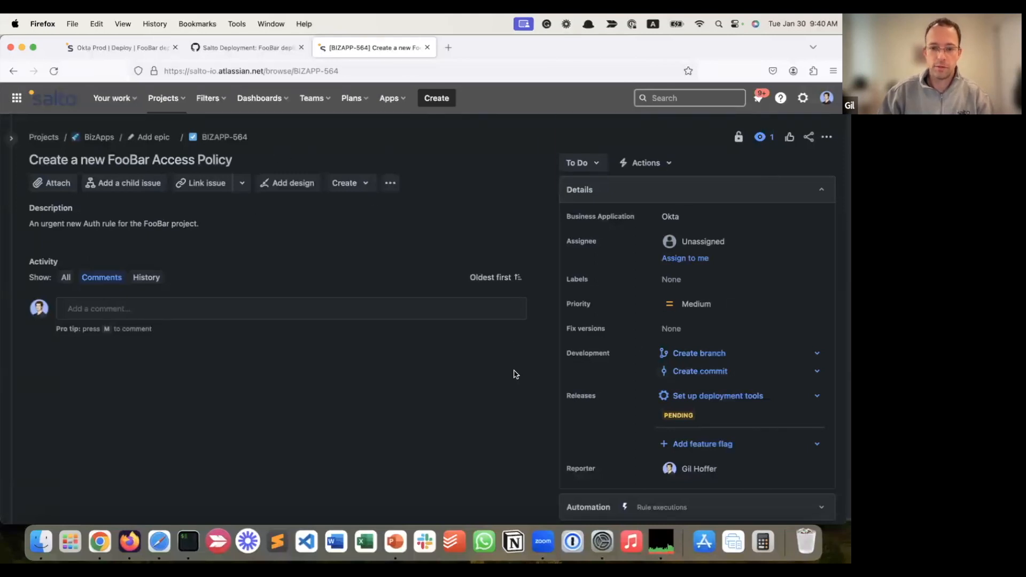
key(super+r)
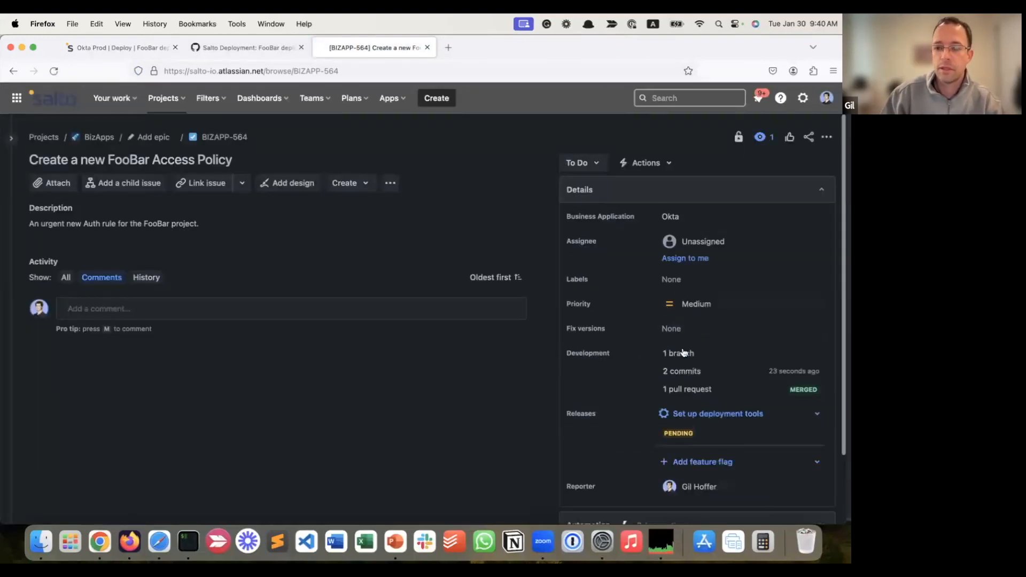
mouse_move(706, 379)
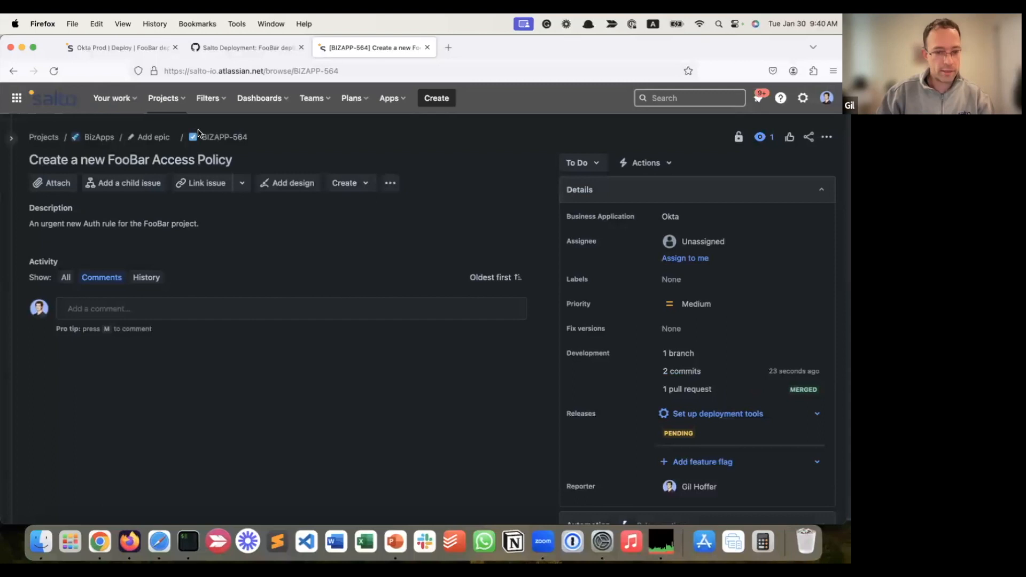
- In Okta Prod's monitoring in Salto, add a new notification named "Changes to Password policies"
click(118, 47)
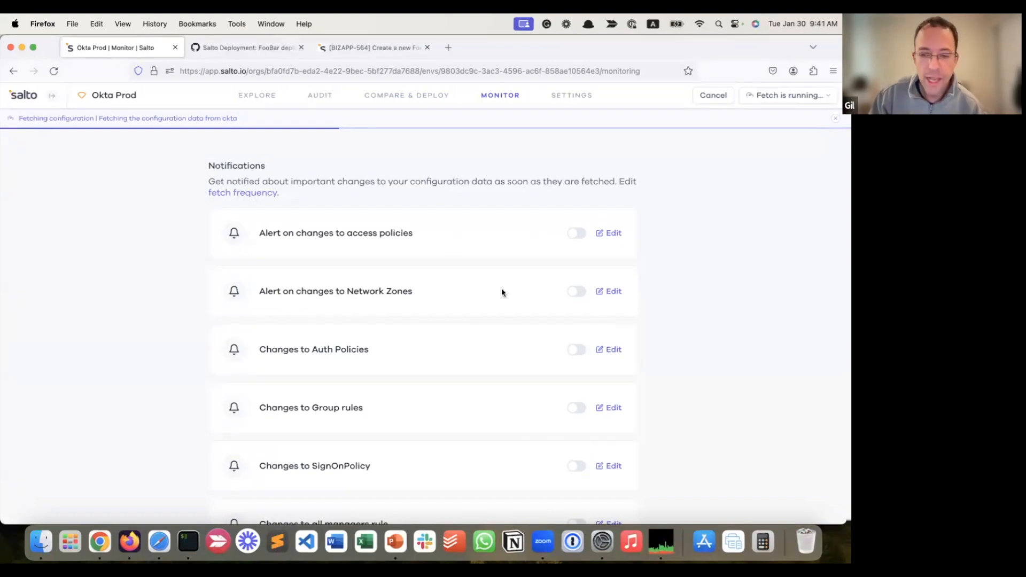
scroll(492, 301, down, 2)
scroll(491, 301, up, 2)
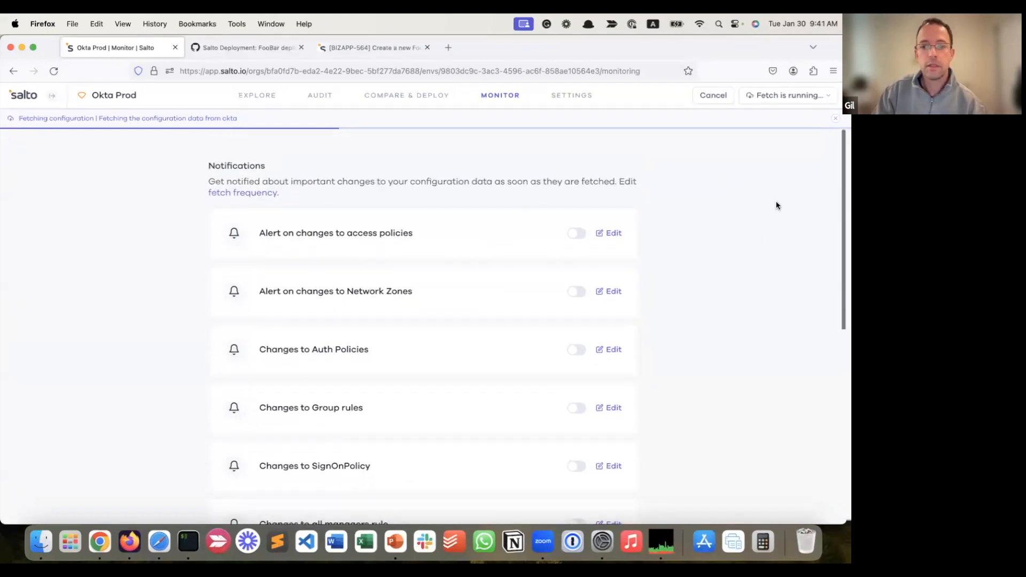
scroll(524, 272, down, 5)
scroll(524, 273, up, 4)
scroll(523, 263, down, 2)
scroll(524, 259, down, 3)
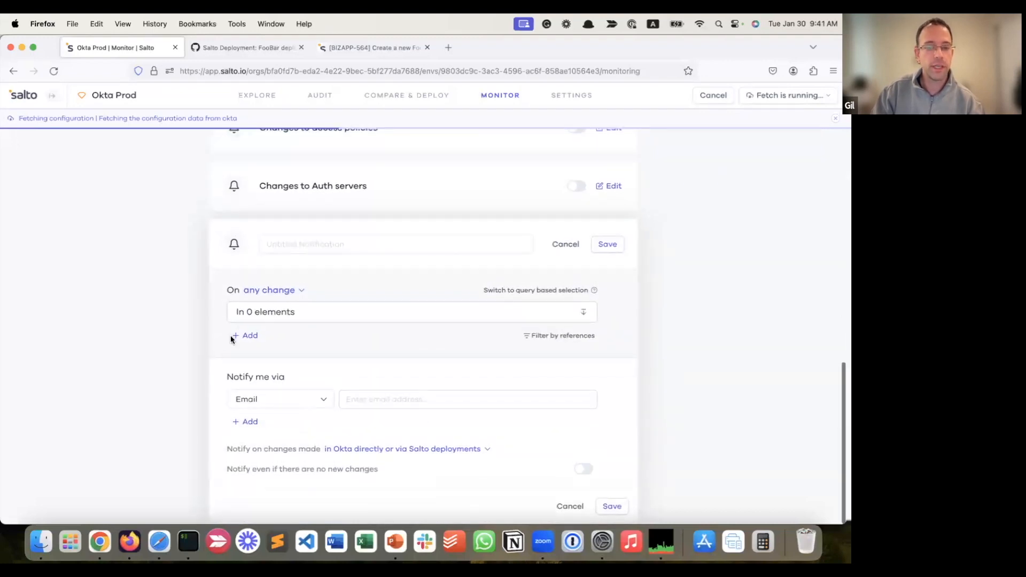
click(328, 245)
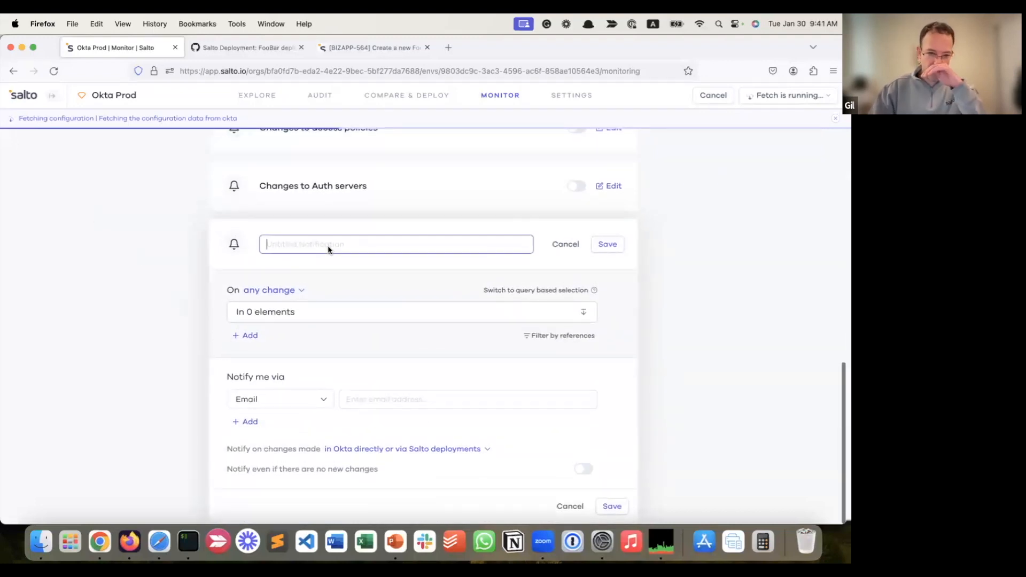
text(Changes )
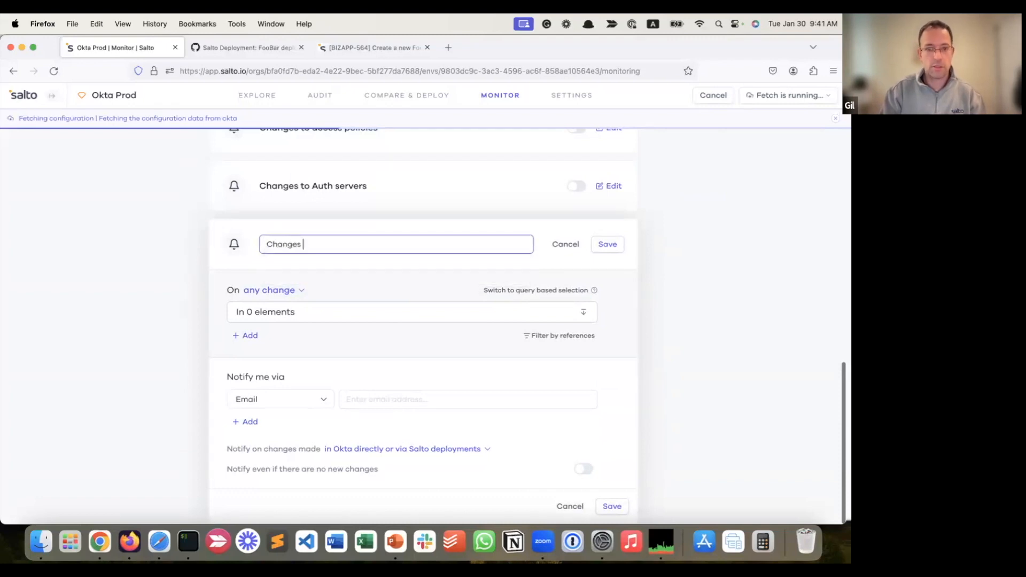
text(to Password p)
text(oli)
text(licies)
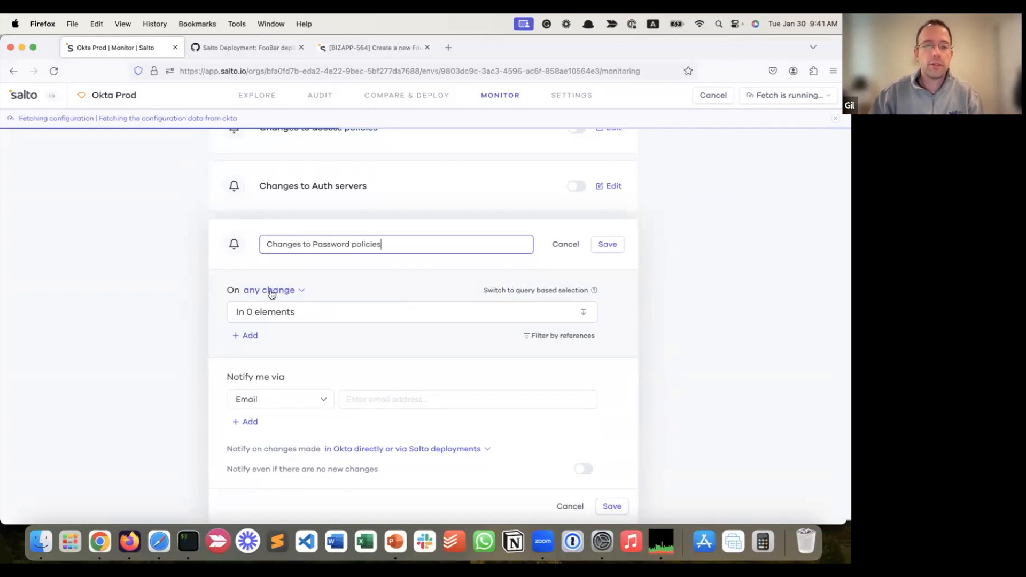
- Select the PasswordPolicy and PasswordPolicyRule types under okta as the elements the notification monitors
click(298, 315)
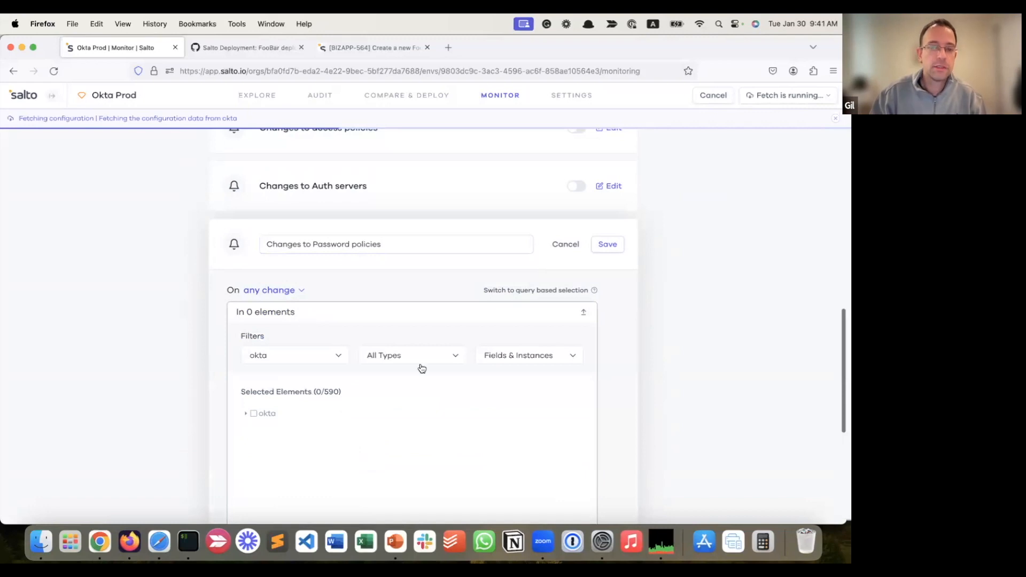
click(245, 413)
click(253, 441)
scroll(318, 454, down, 10)
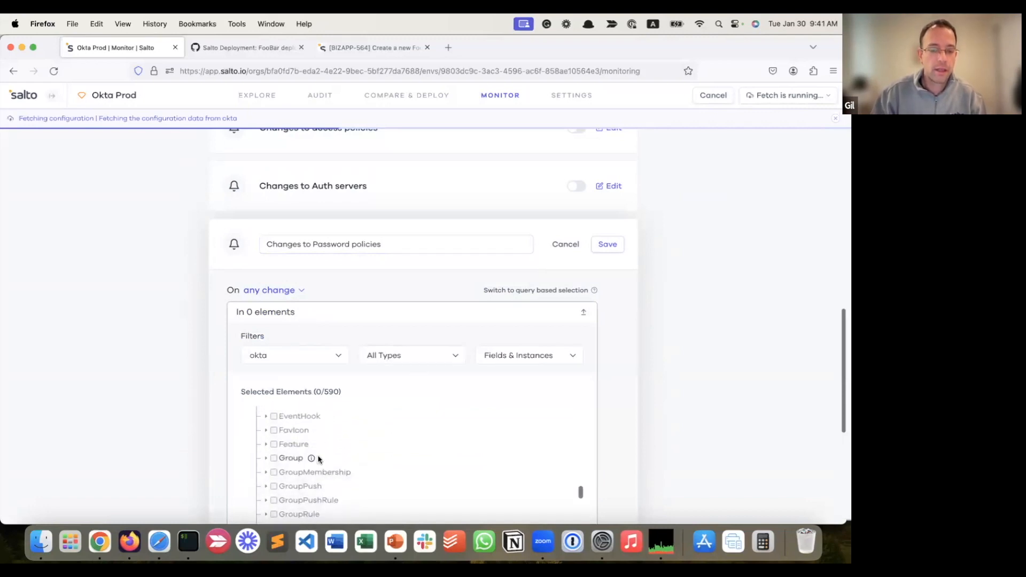
scroll(319, 459, down, 12)
click(273, 470)
click(273, 484)
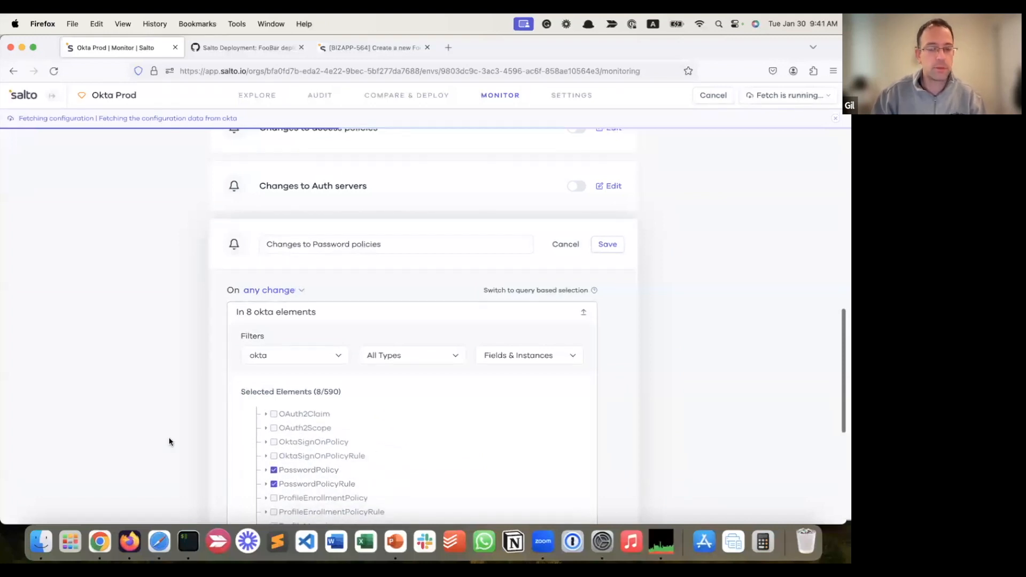
- Set the notification to be sent via Slack to the personal tracker-notifications channel from the channels list, and save it
scroll(169, 441, down, 5)
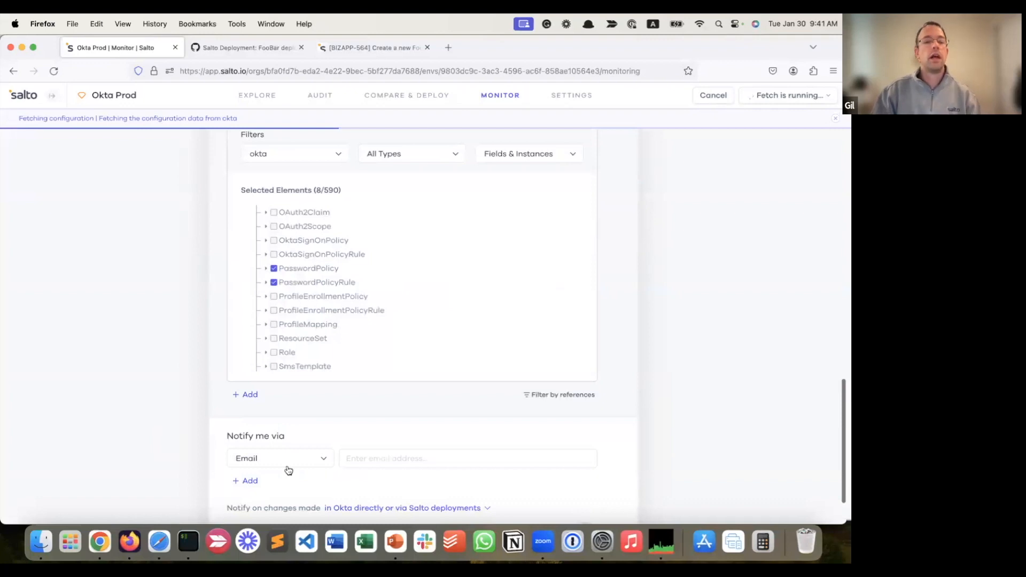
click(287, 463)
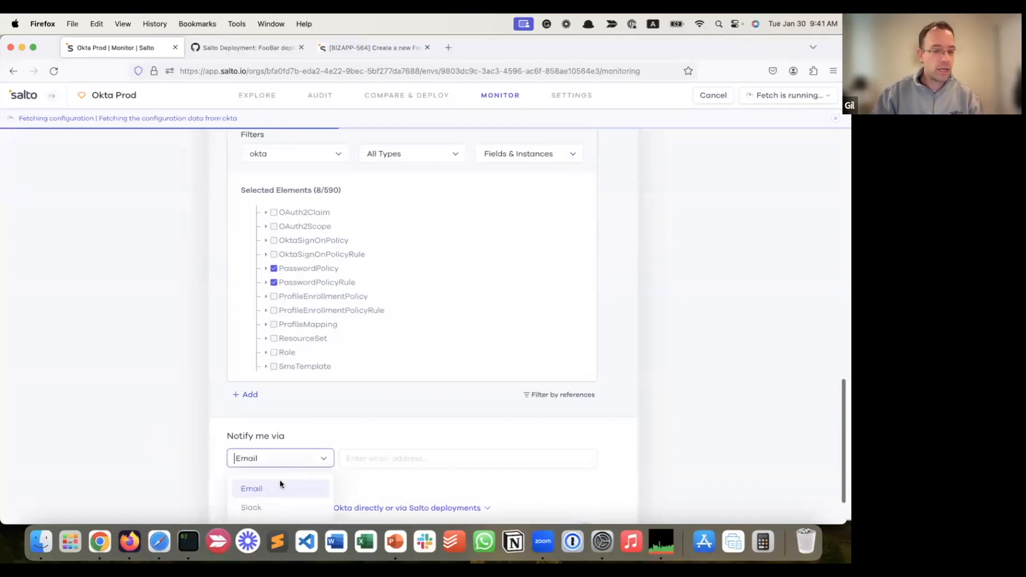
click(275, 507)
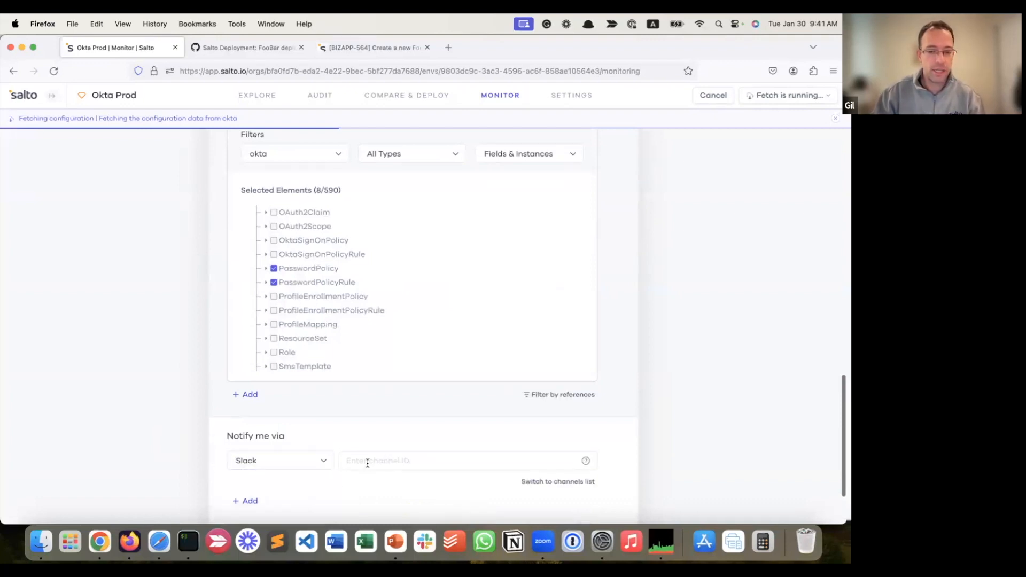
click(577, 482)
click(415, 459)
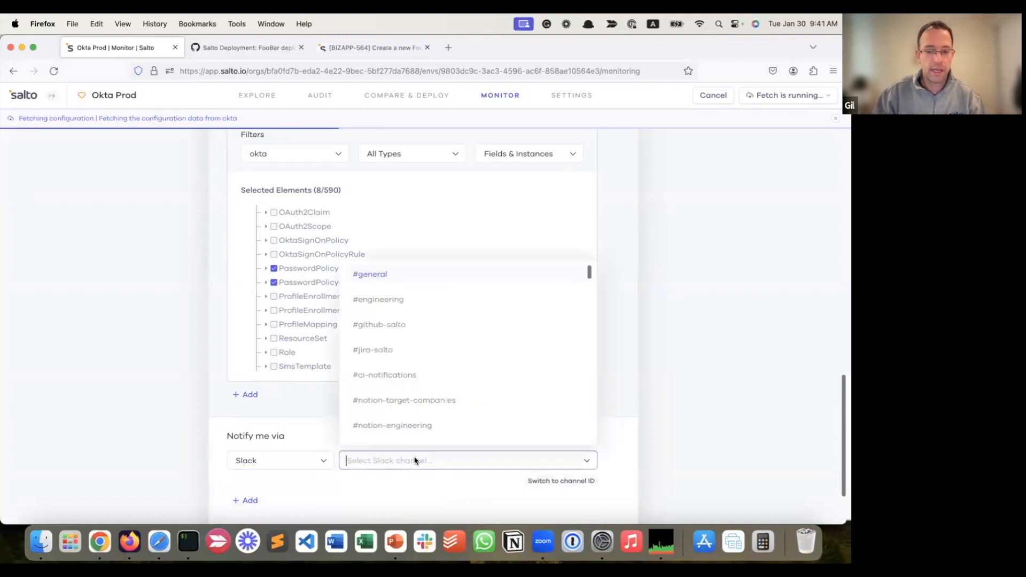
text(gil-t)
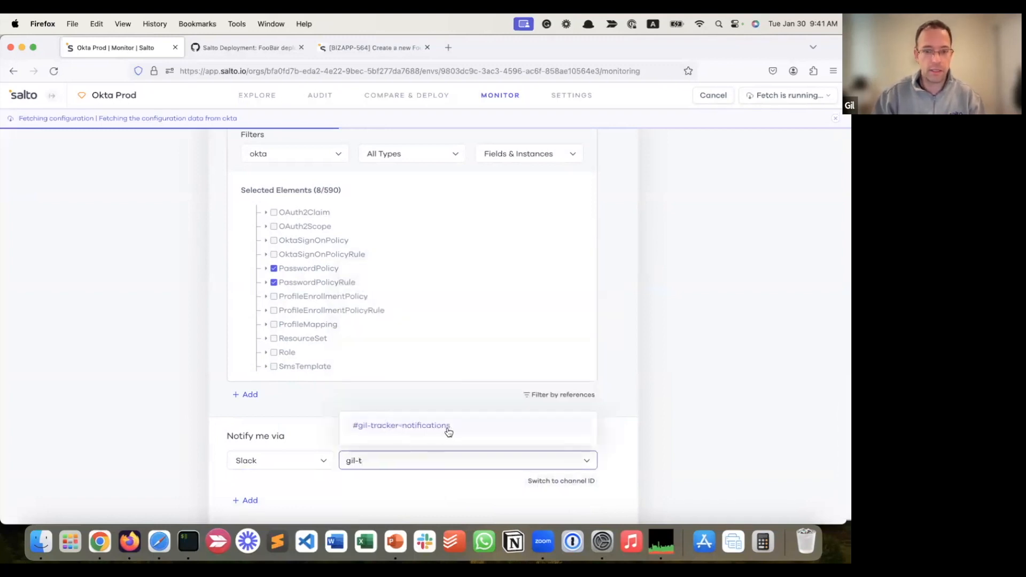
click(445, 427)
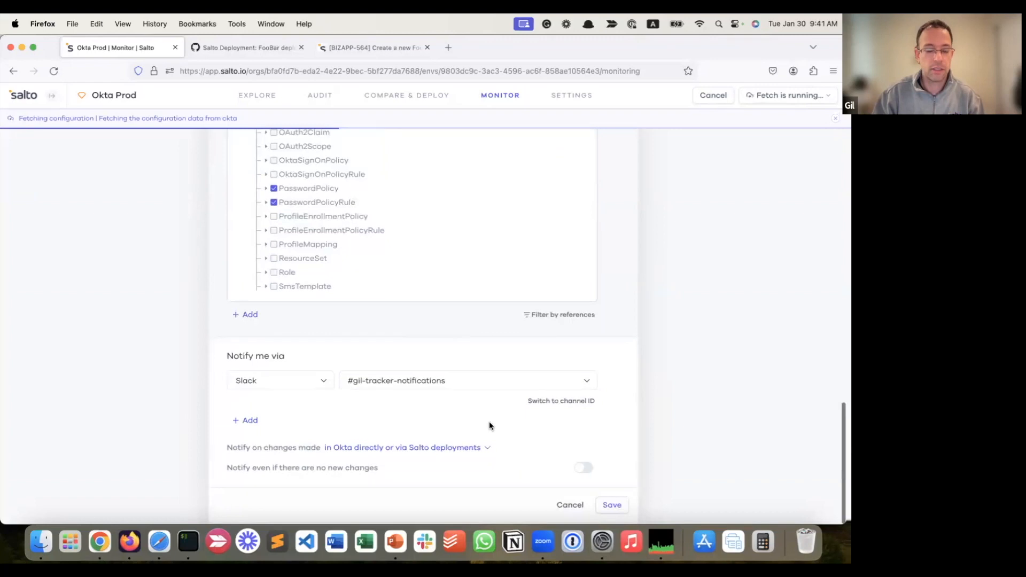
click(622, 508)
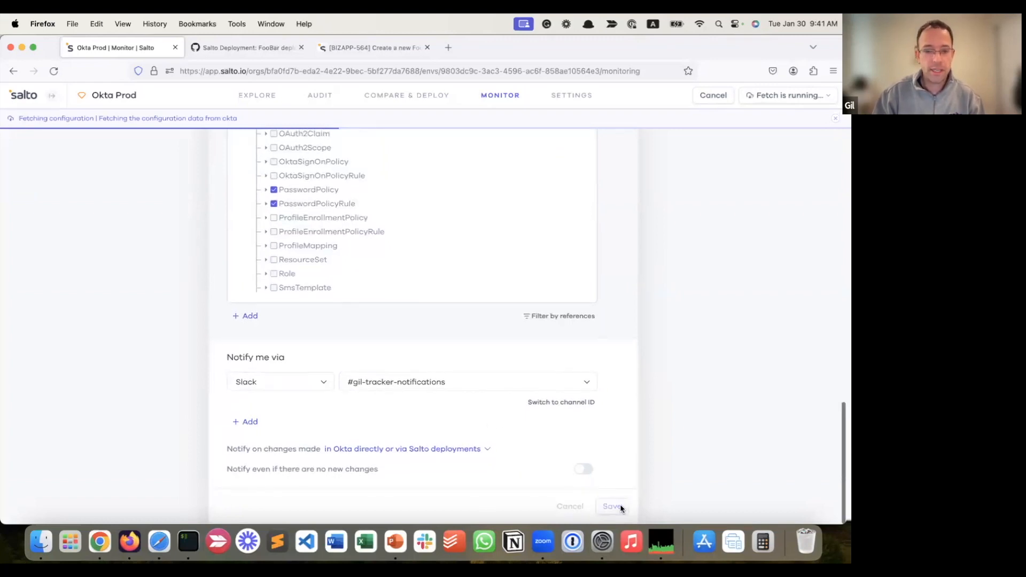